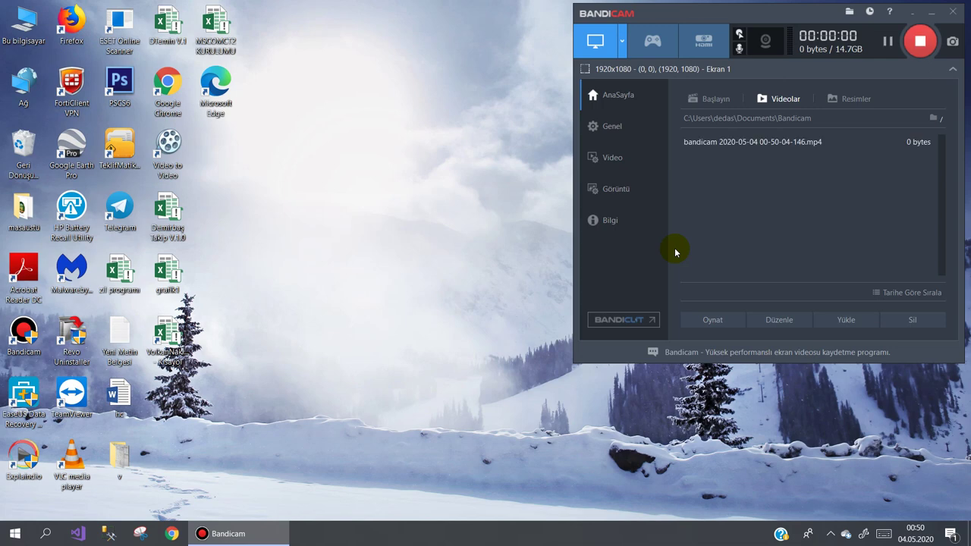
Step: Launch the VolkanNakliye transport workbook from the desktop and minimize the Bandicam recorder window
left_click(173, 333)
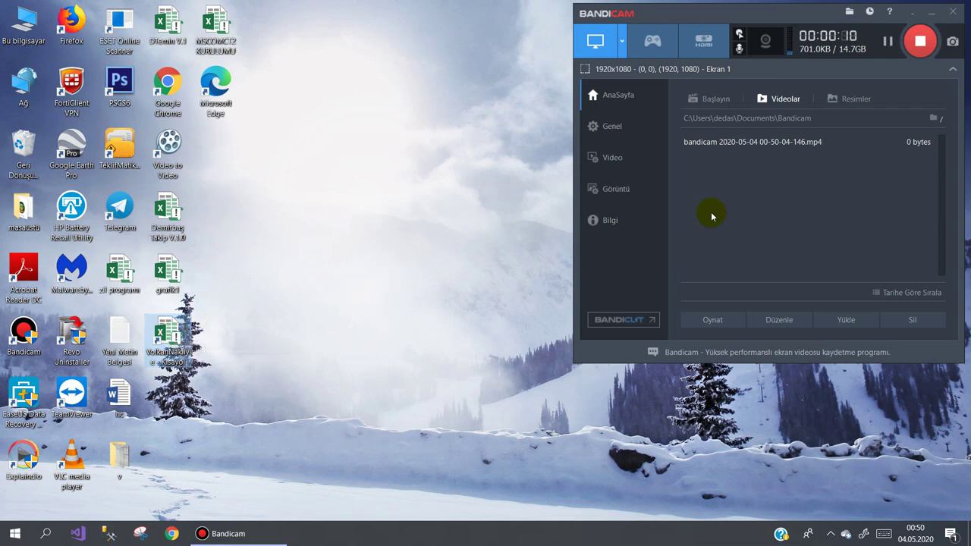
left_click(933, 12)
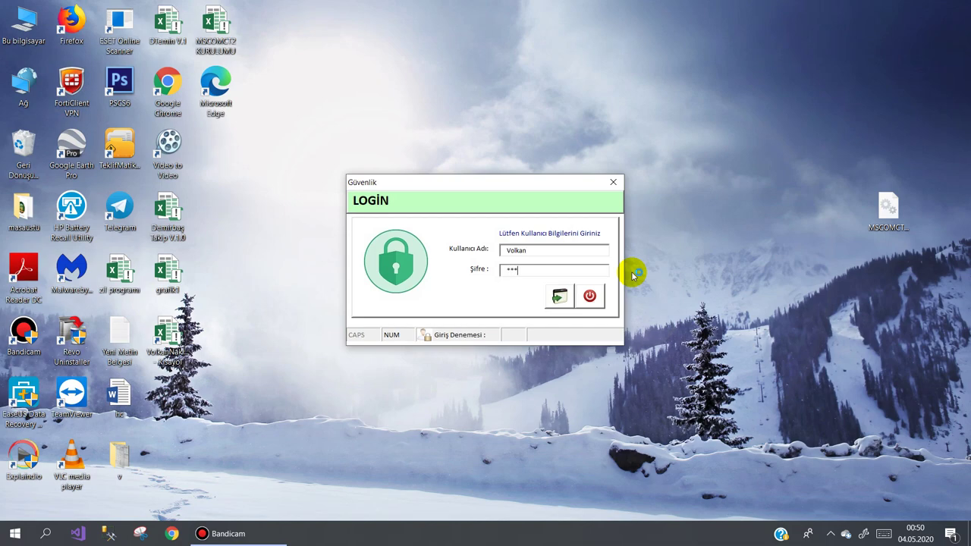
Step: Finish entering the account password in the Şifre field and submit the login
type("4")
key("Tab")
key("Return")
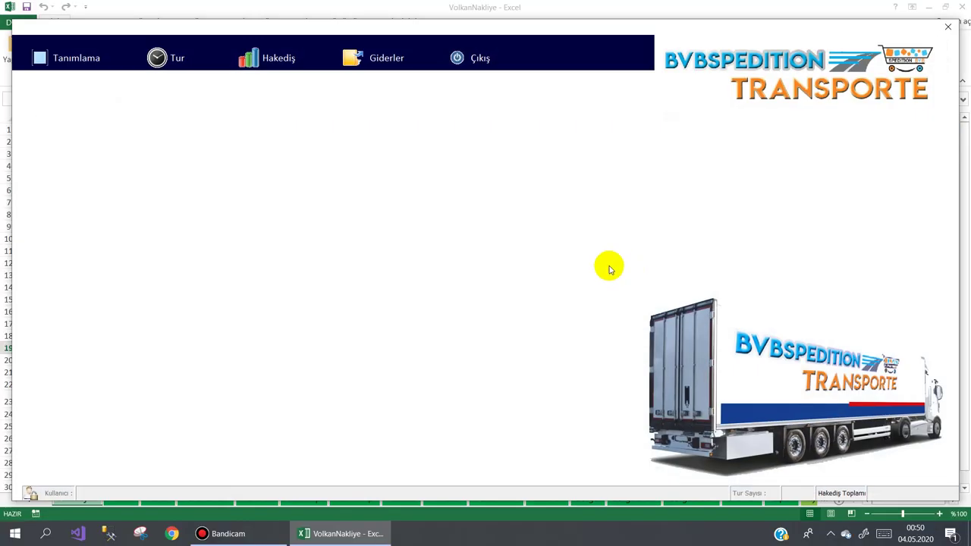
Step: Browse the Tanımlama, Tur, Giderler and Çıkış menus of the BVB Spedition main form
left_click(71, 61)
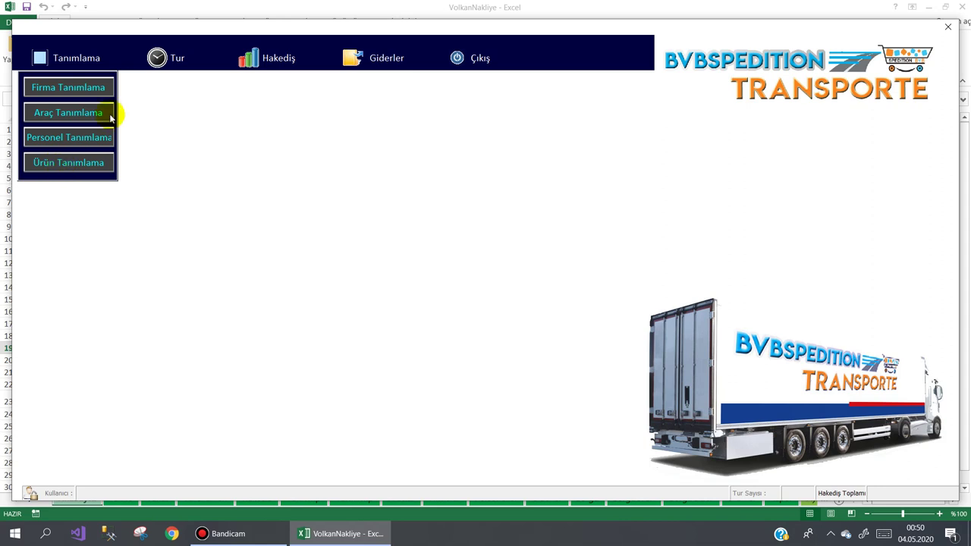
left_click(159, 58)
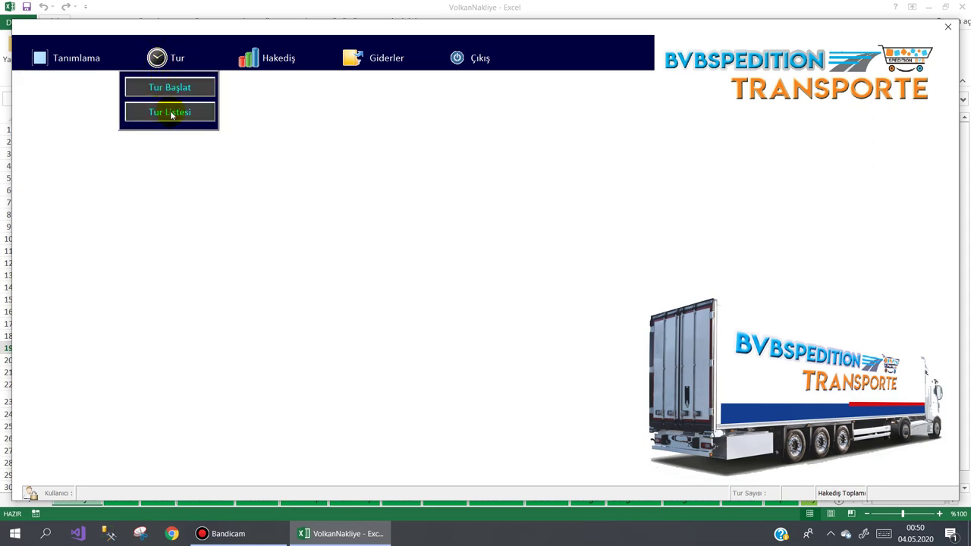
mouse_move(379, 61)
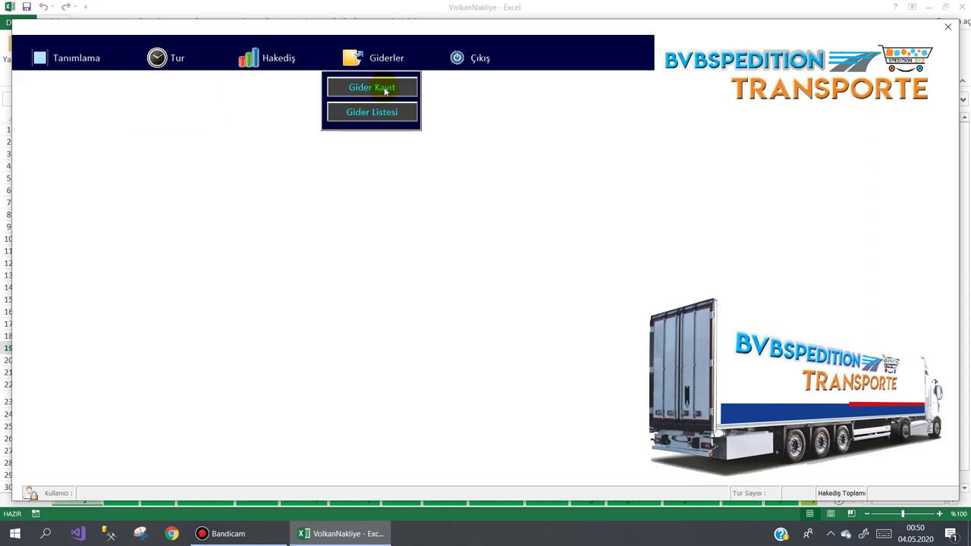
mouse_move(475, 63)
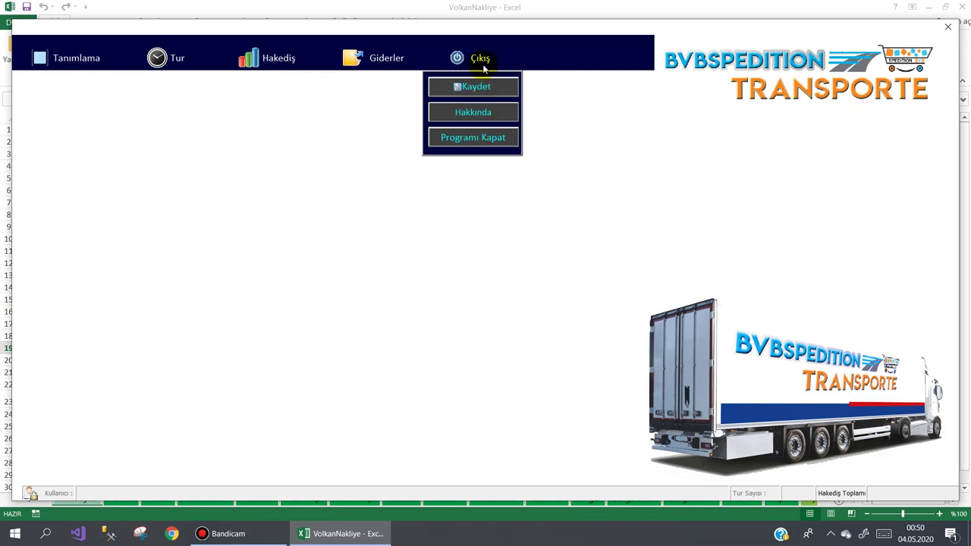
Step: Add the firm MİGROS in ANKARA with 60 km to the firm list
mouse_move(45, 61)
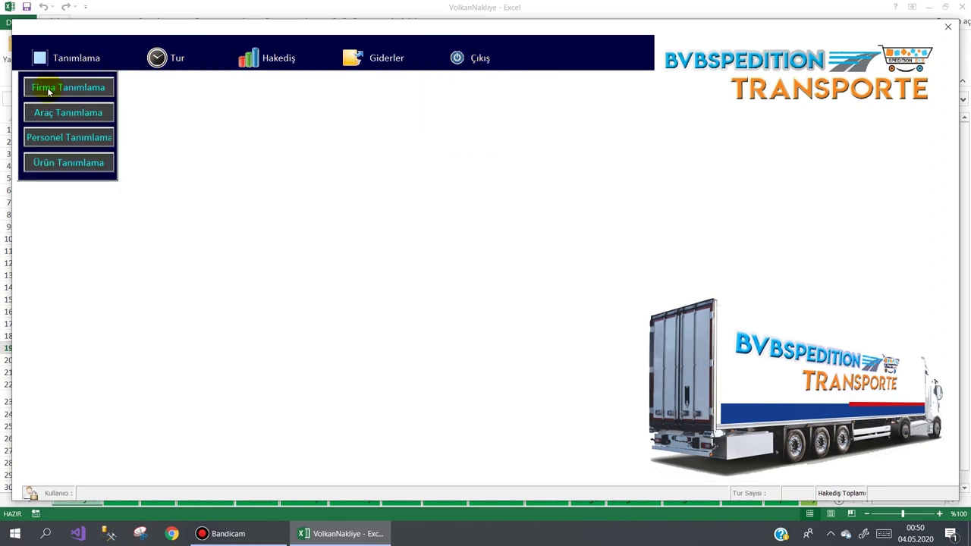
left_click(48, 89)
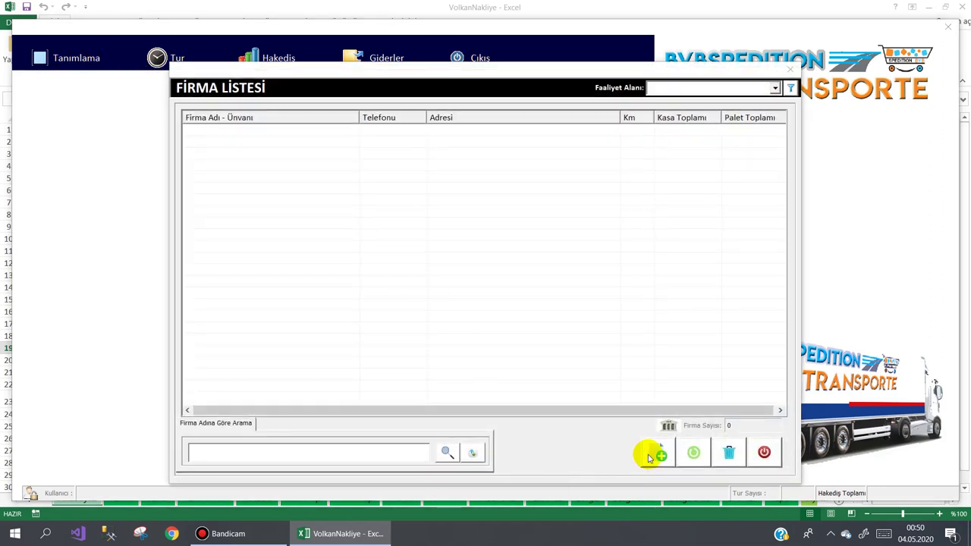
left_click(654, 453)
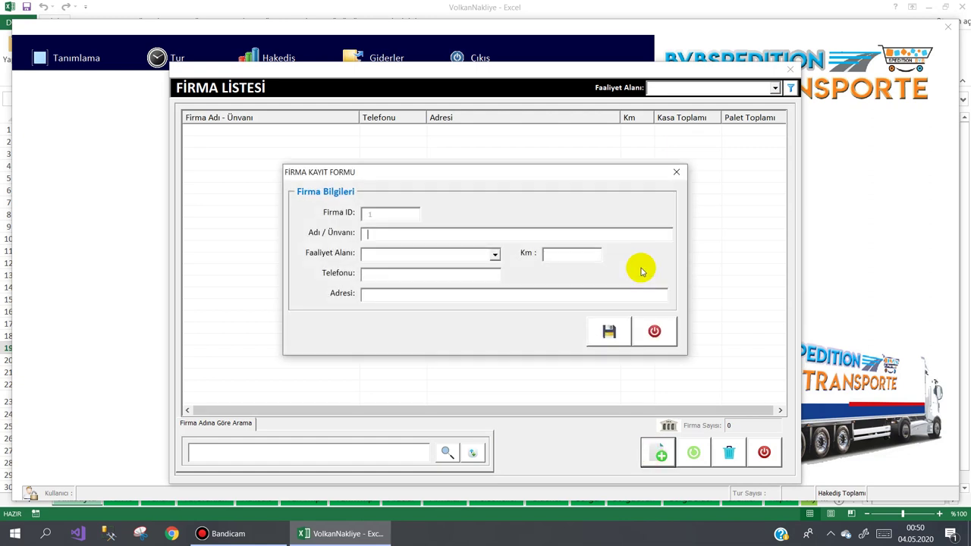
type("MİGROS")
key("Tab")
type("60")
type("ANKAR")
key("Return")
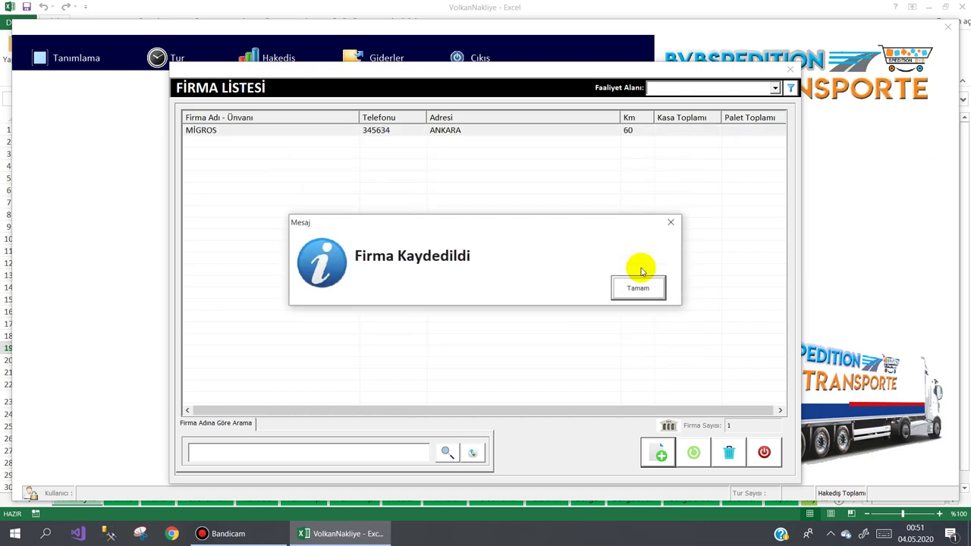
left_click(641, 274)
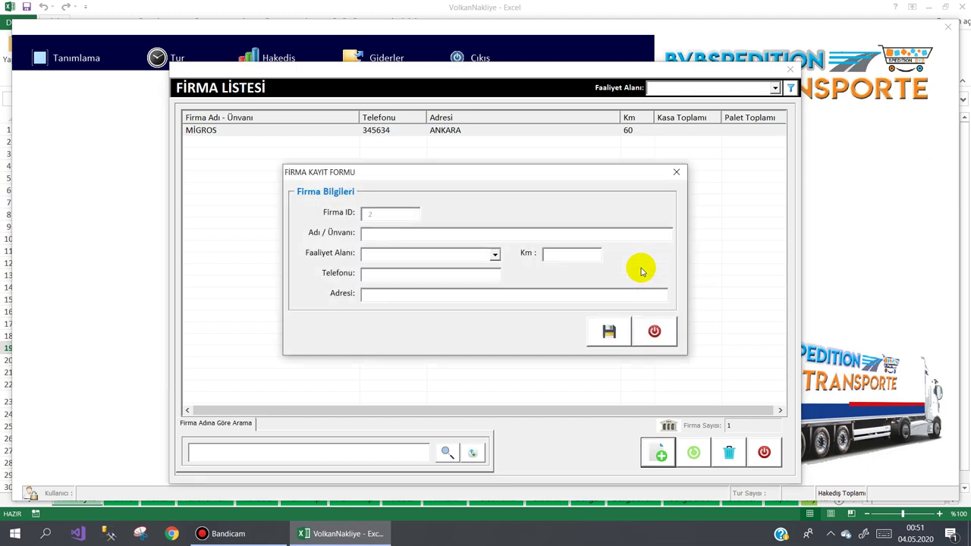
Step: Add SABAH MARKET (GIDA, 40 km, ANKARA) and close the firm list
type("SABAH MARKET")
type("ANKARA")
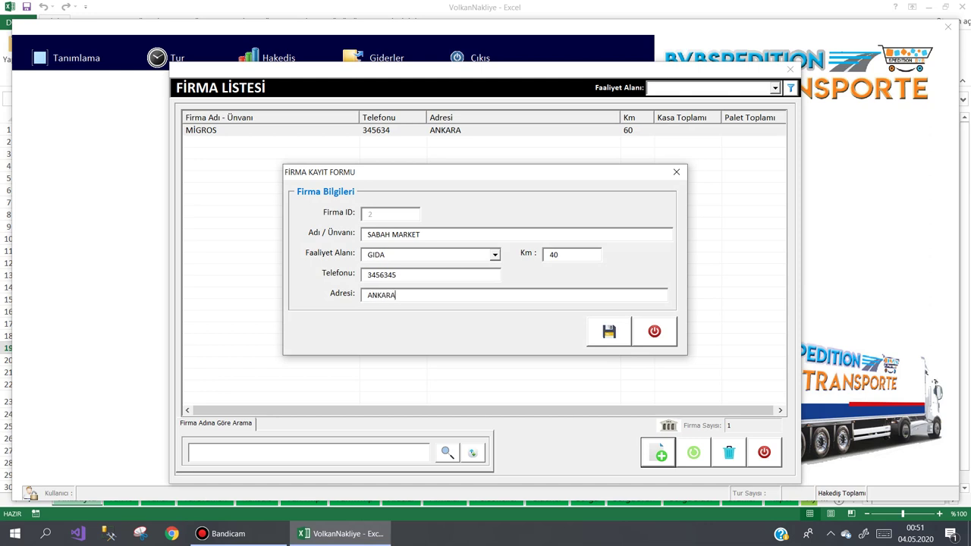
key("Return")
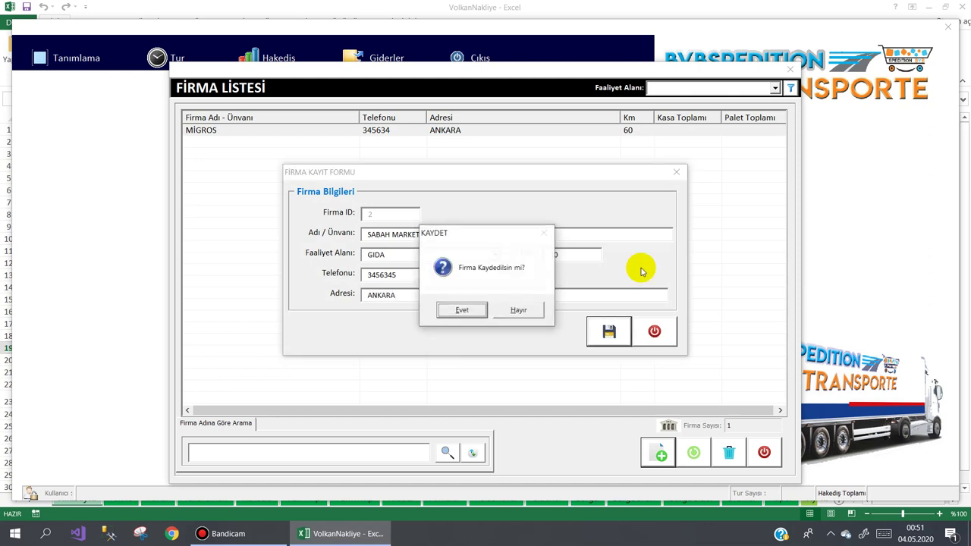
key("Return")
key("Return")
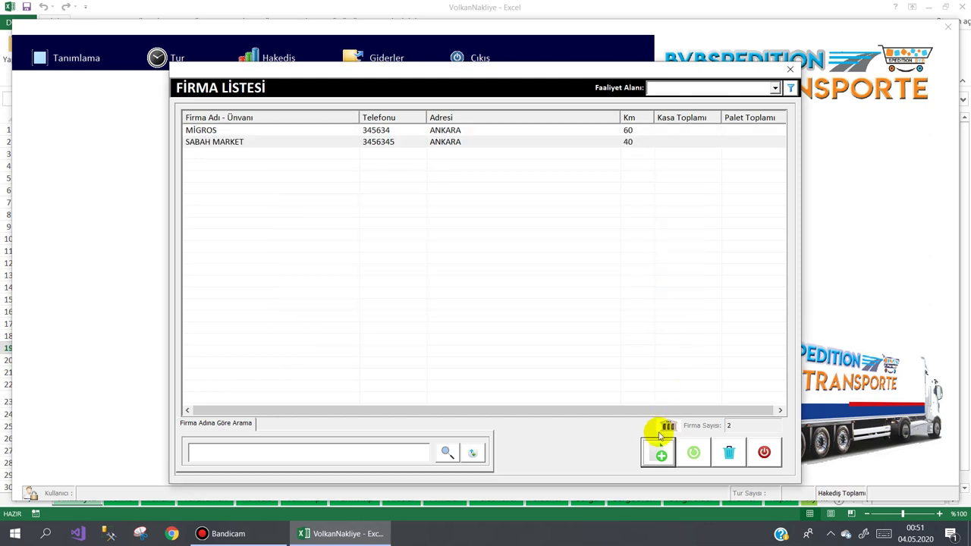
left_click(694, 452)
left_click(664, 336)
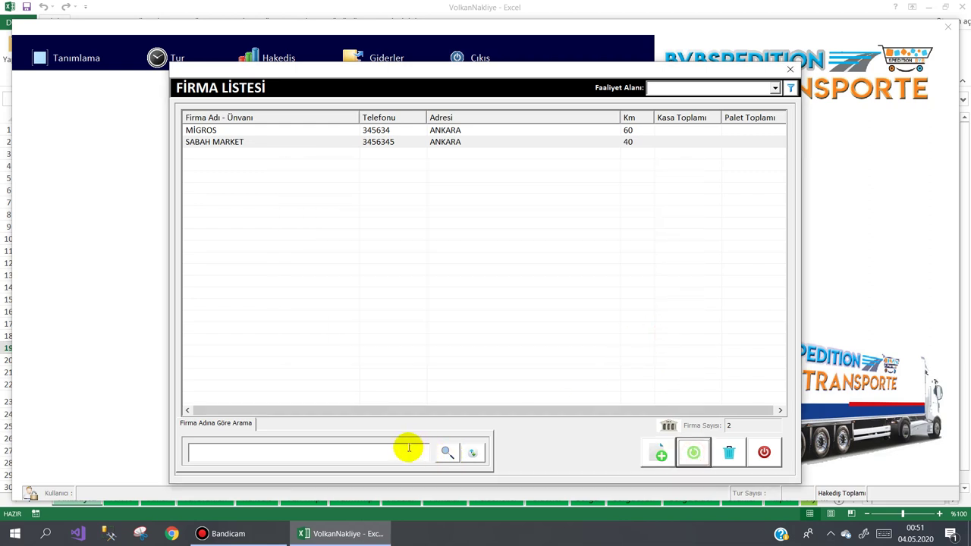
left_click(764, 452)
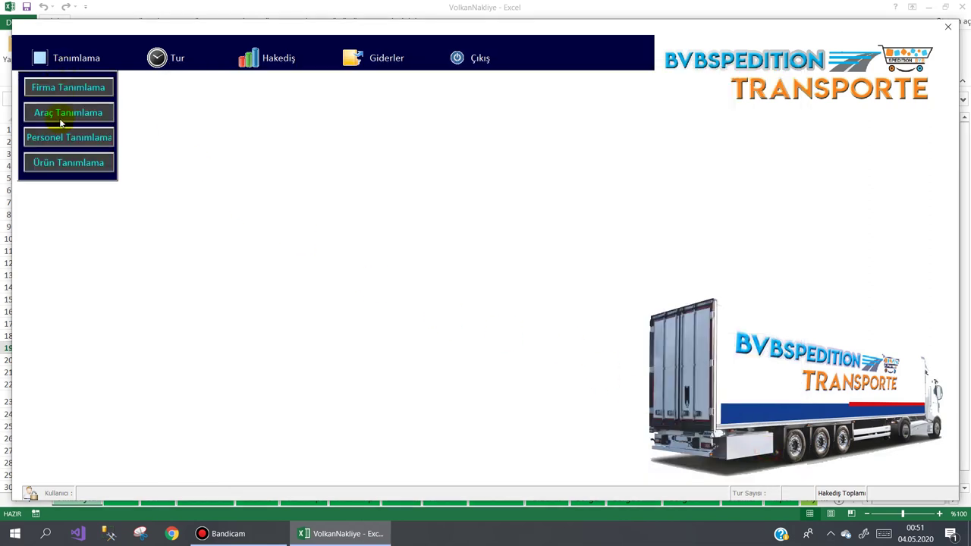
Step: Add the KAMYONET vehicle at 30 per km, with its daily and over-12-hours rates
left_click(65, 120)
left_click(523, 406)
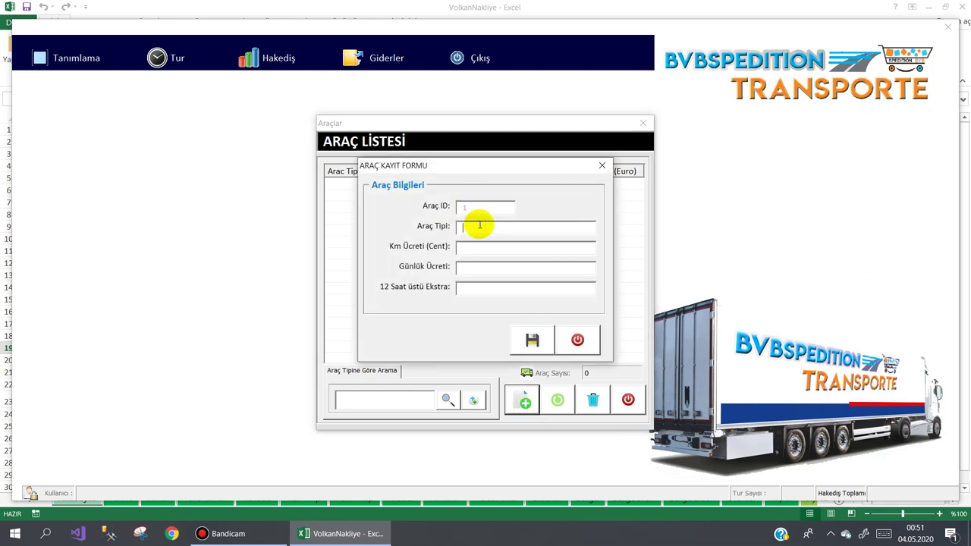
type("KAMYONET")
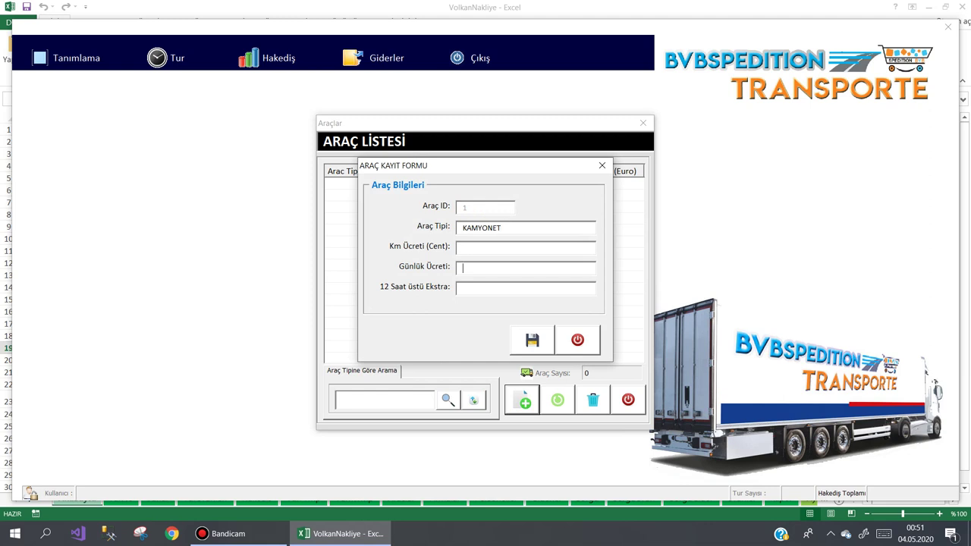
left_click(504, 247)
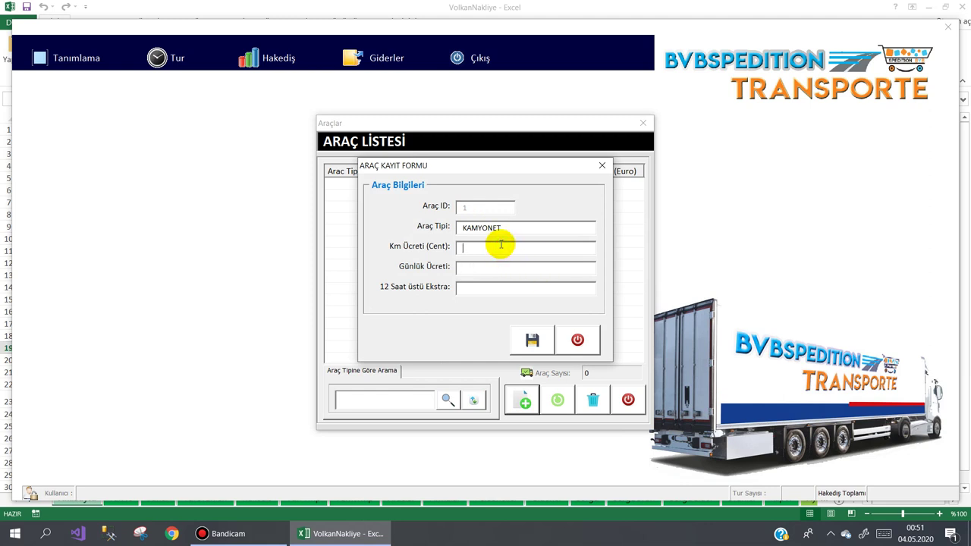
type("30")
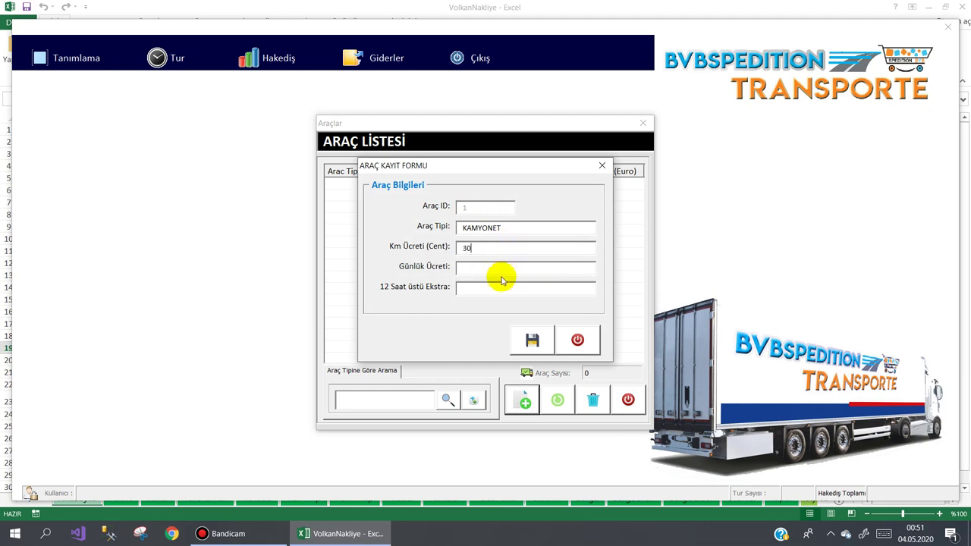
left_click(502, 268)
type("250")
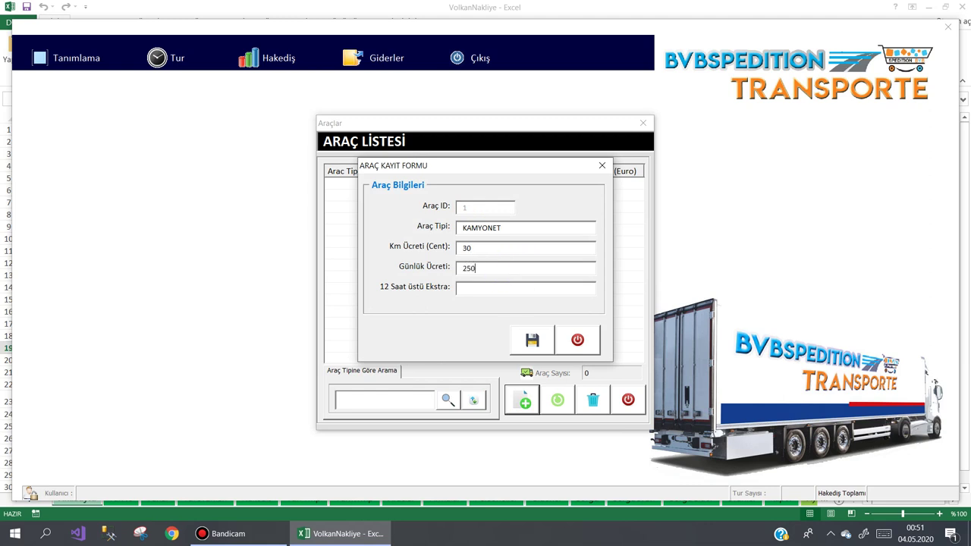
left_click(498, 288)
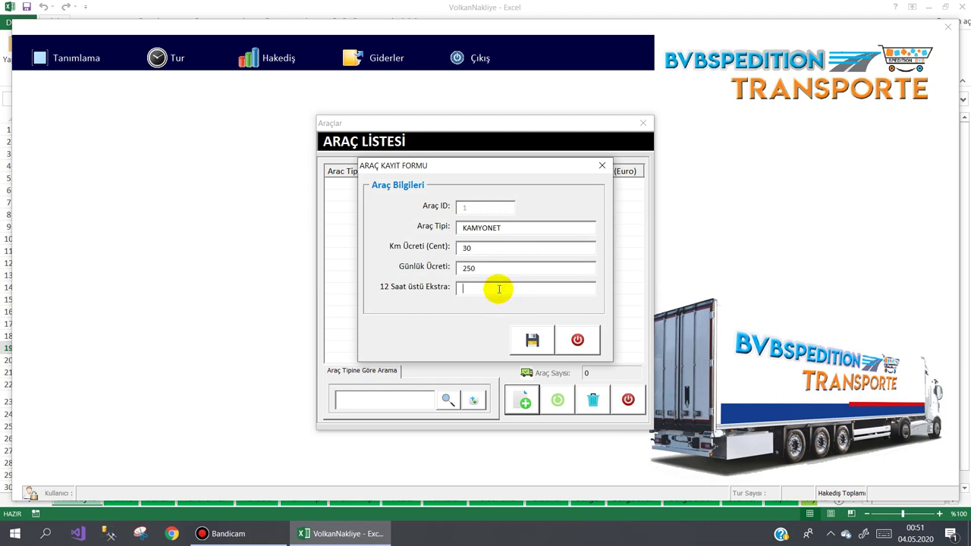
type("25")
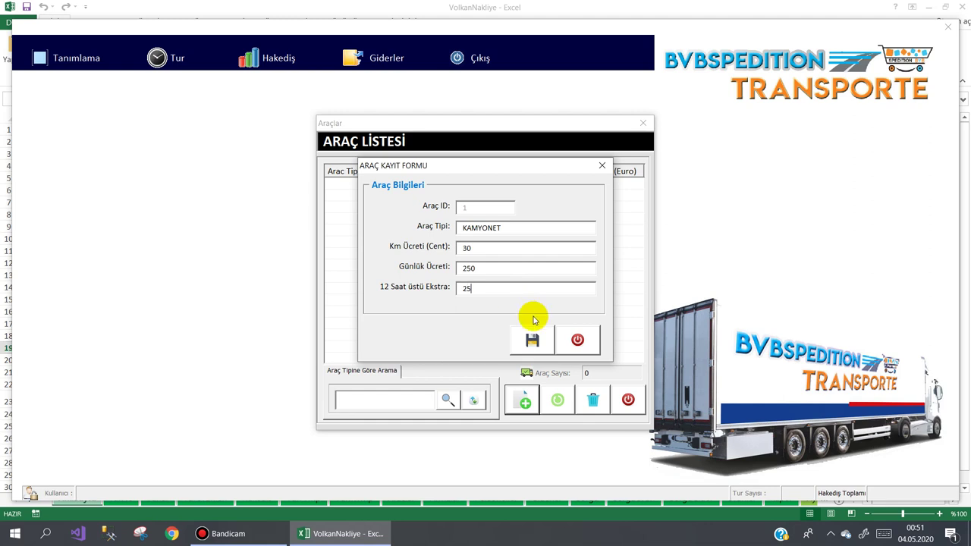
left_click(531, 339)
left_click(462, 309)
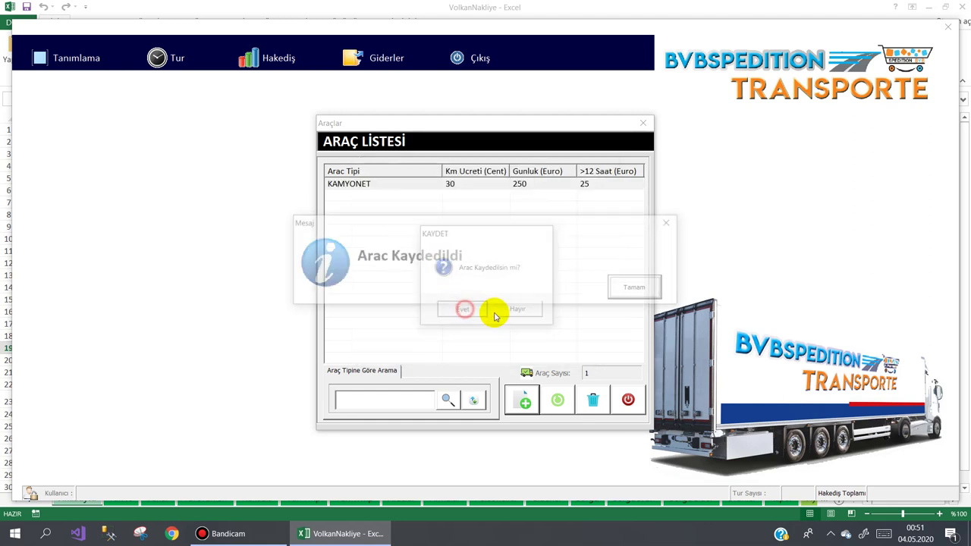
left_click(617, 288)
Step: Add the TIR 5 DİNGİL vehicle at 50 cent/km, 320 daily and 60 for over 12 hours
left_click(531, 390)
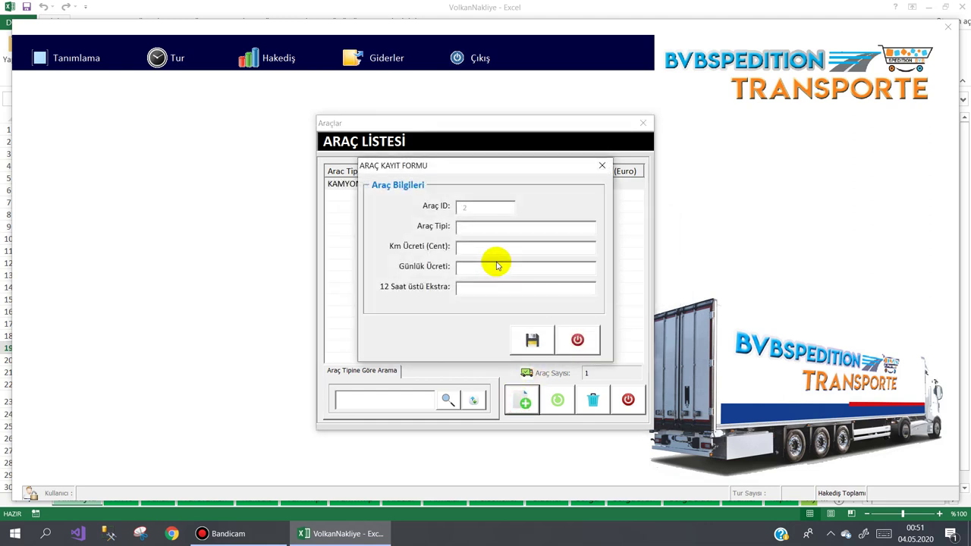
type("TIR 5 DİNGİL")
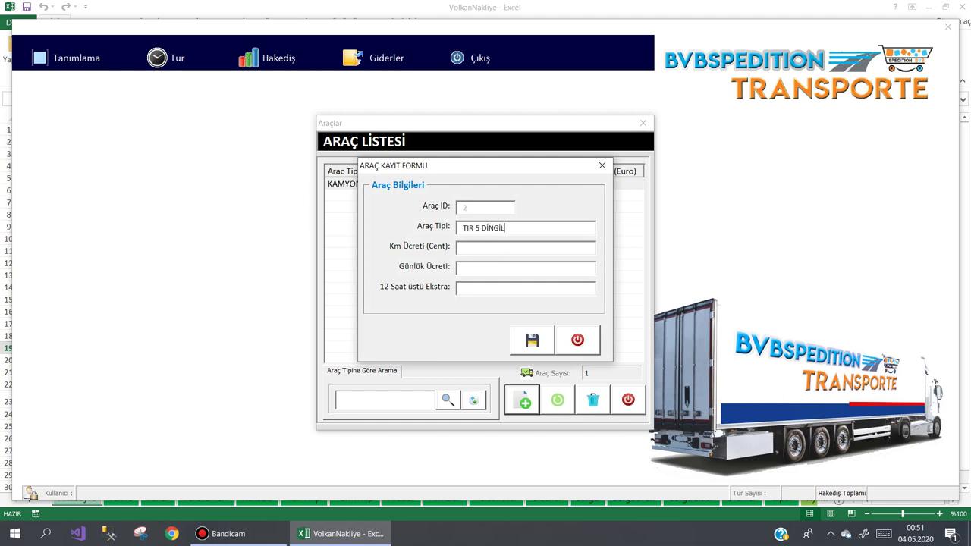
left_click(496, 247)
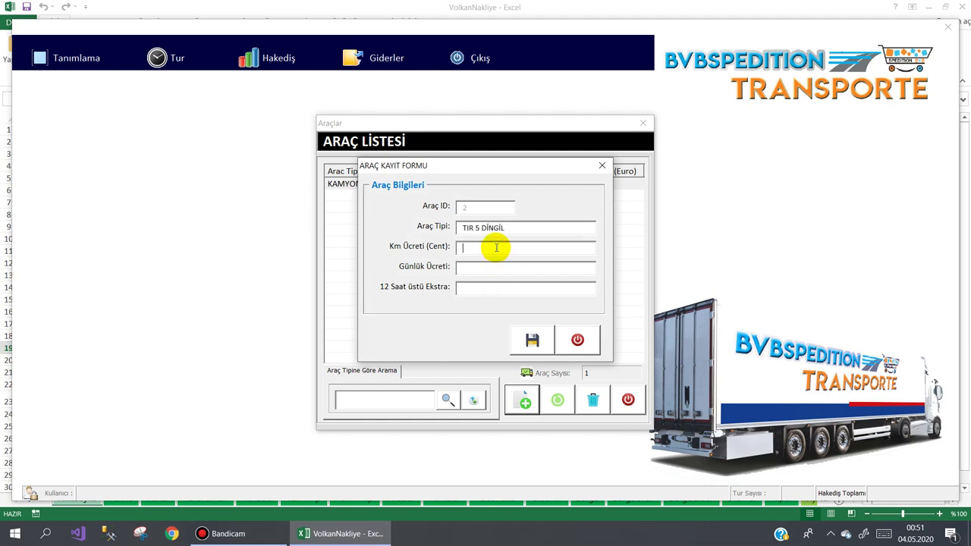
type("5")
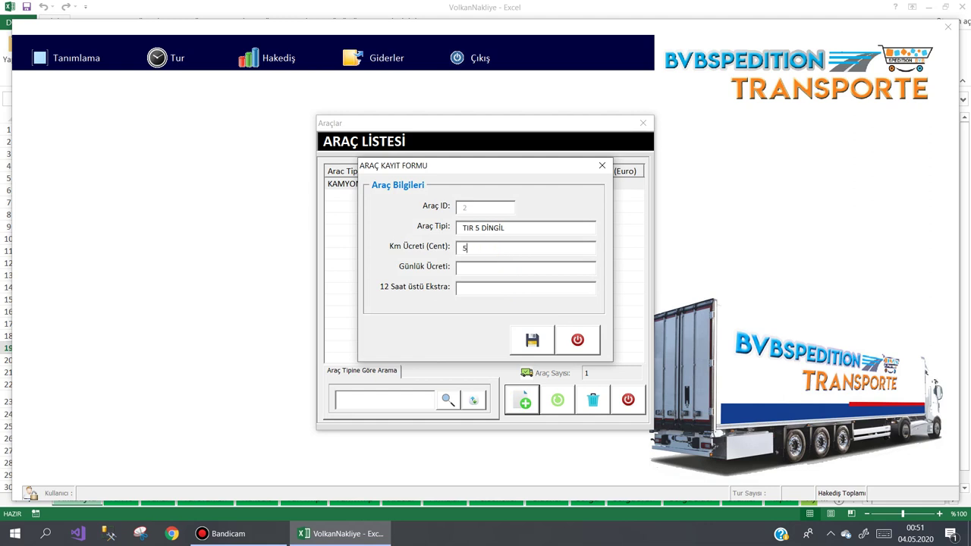
type("0")
left_click(495, 268)
type("0")
left_click(494, 286)
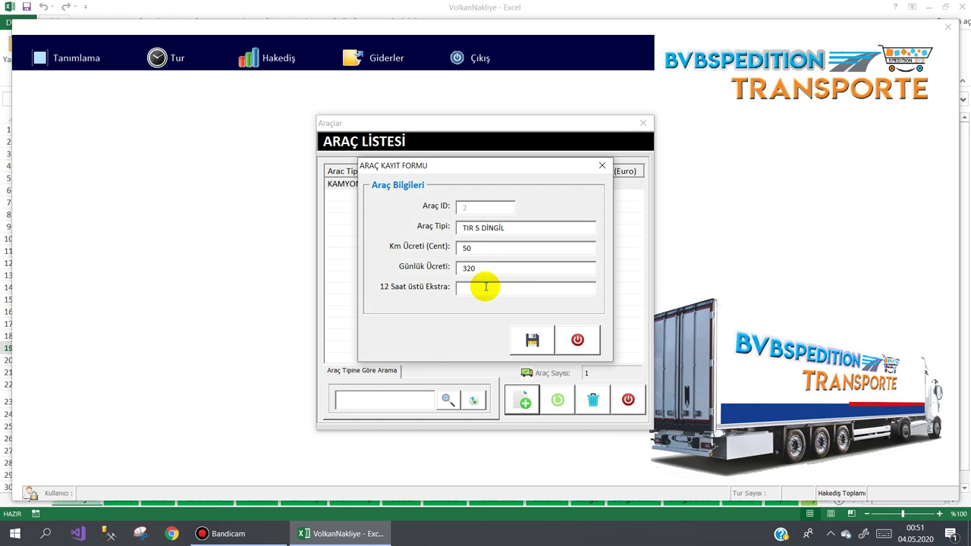
type("40")
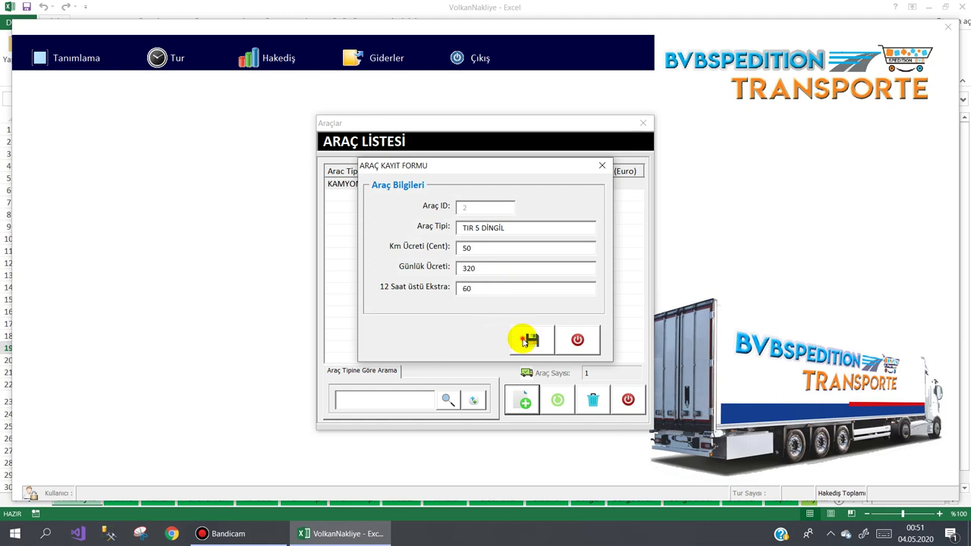
left_click(528, 339)
left_click(465, 309)
left_click(610, 292)
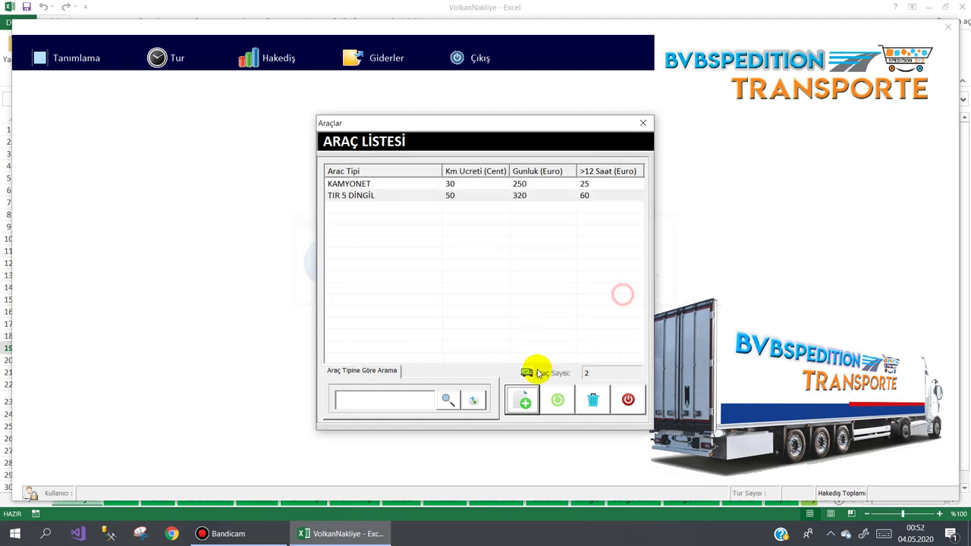
Step: Add an employee with job title SOFOR and salary 2500, then close the staff list
left_click(629, 400)
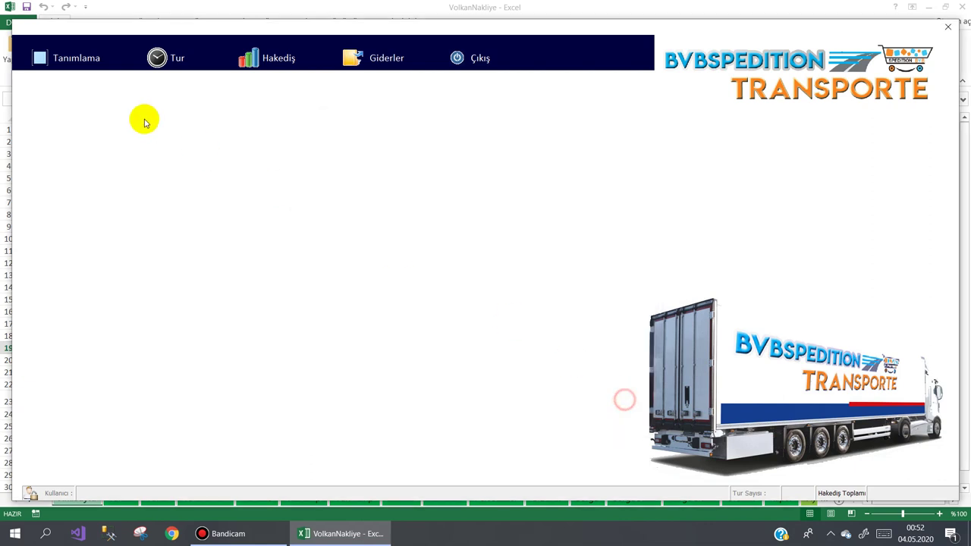
left_click(61, 137)
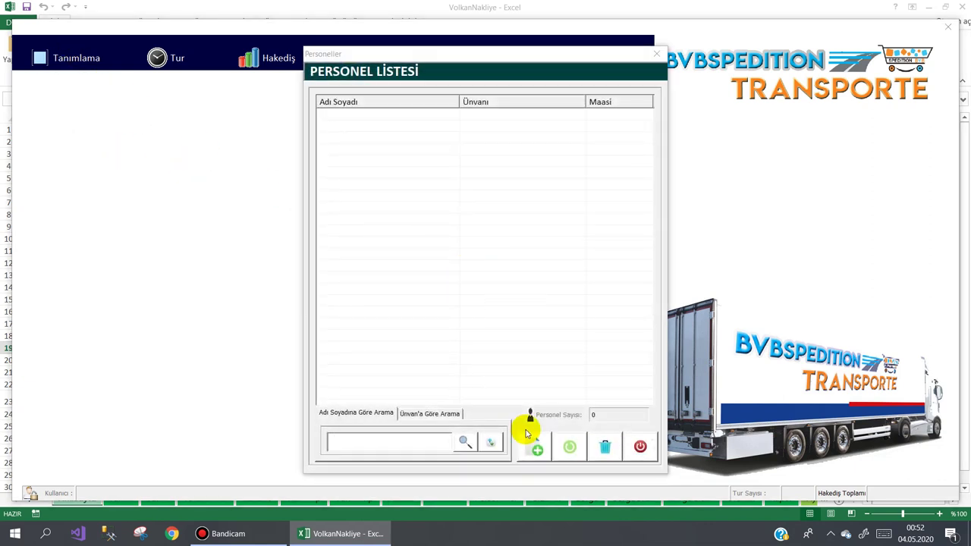
type("AHMET DEMIR")
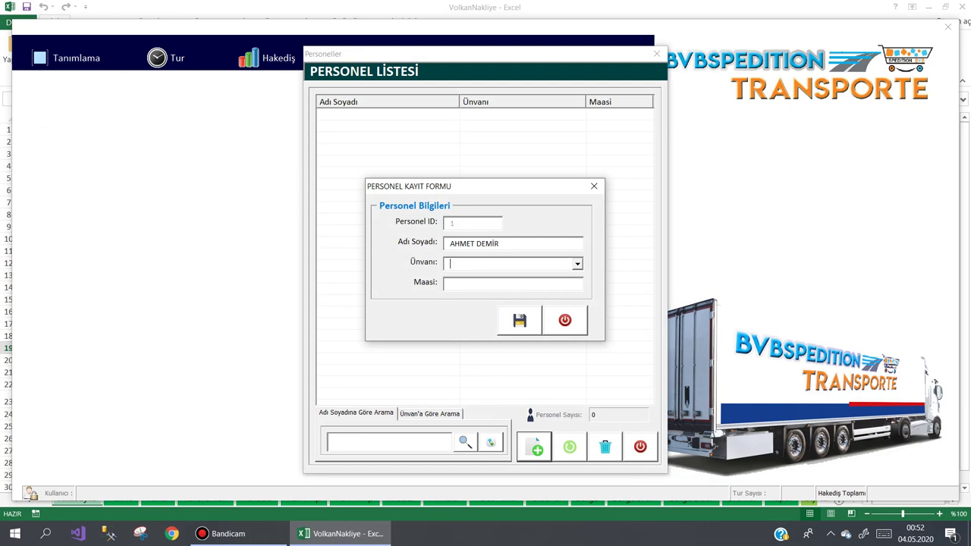
key("Down")
left_click(451, 284)
left_click(517, 313)
left_click(517, 309)
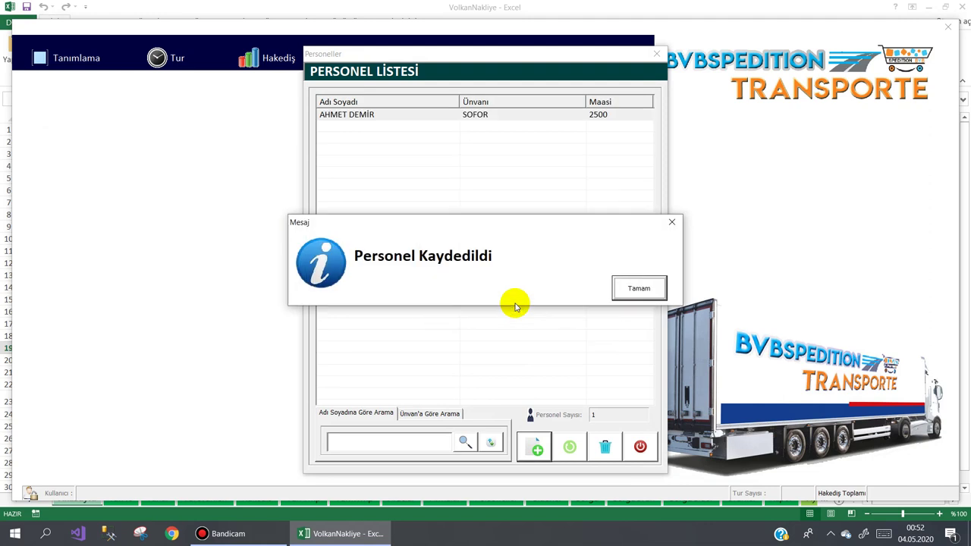
left_click(636, 291)
left_click(641, 449)
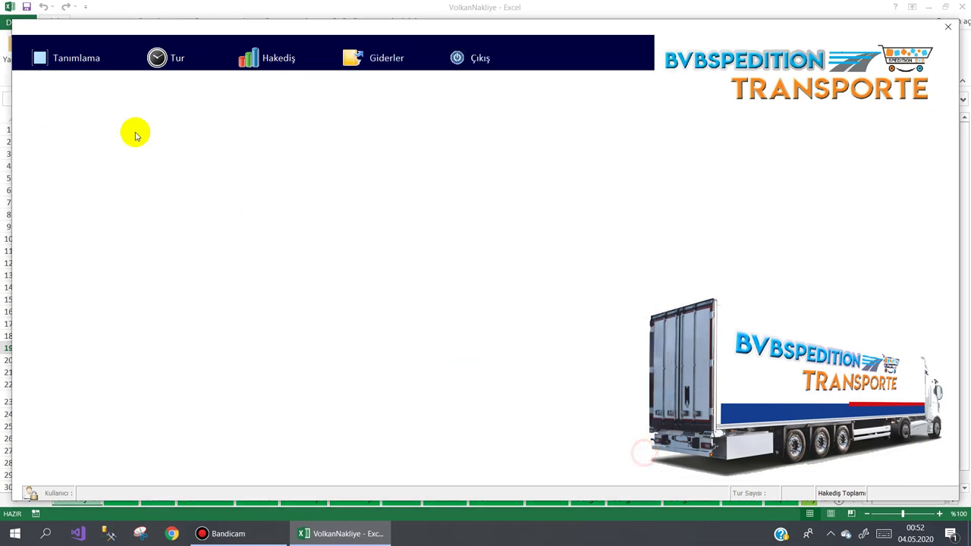
left_click(65, 61)
Step: Add the products COLA and SU, both in KASA units, and close the product list
left_click(66, 162)
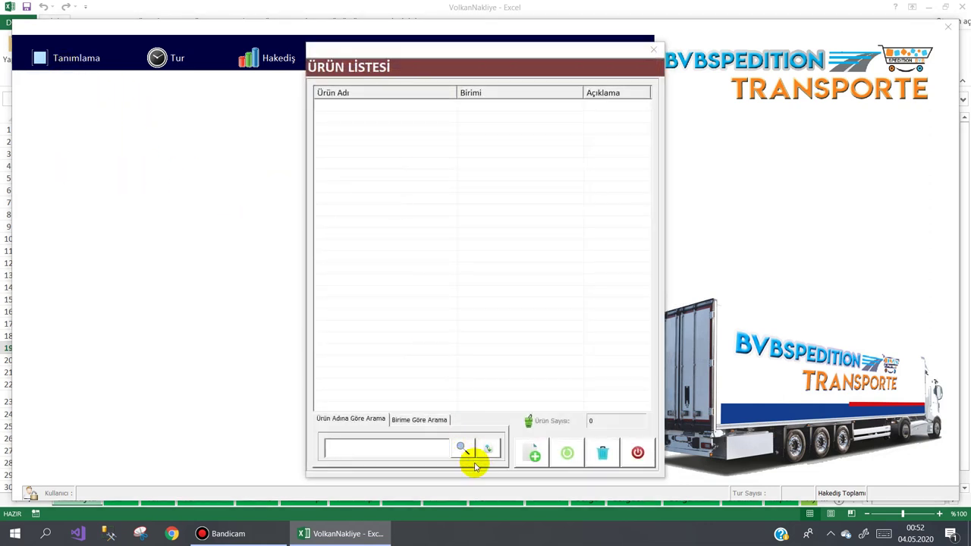
left_click(533, 452)
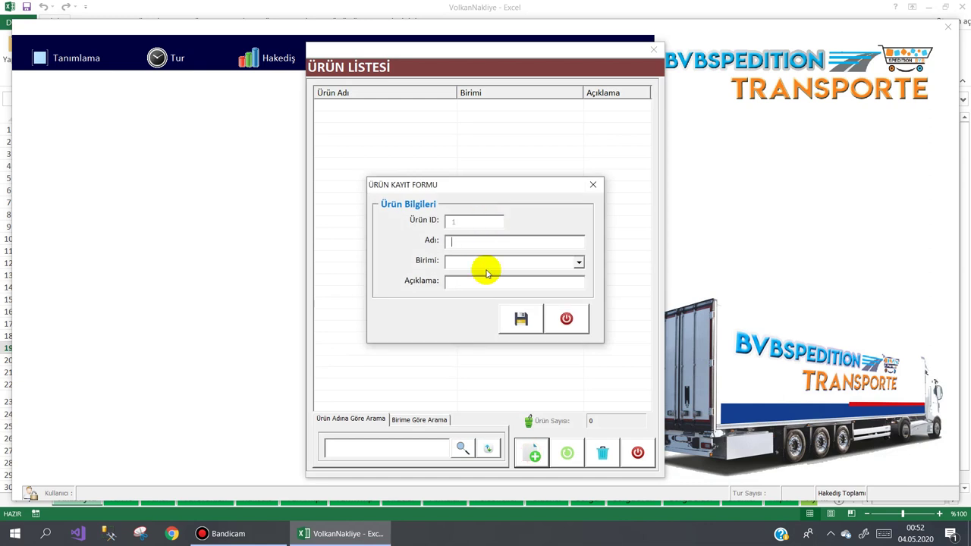
type("COLA")
key("Return")
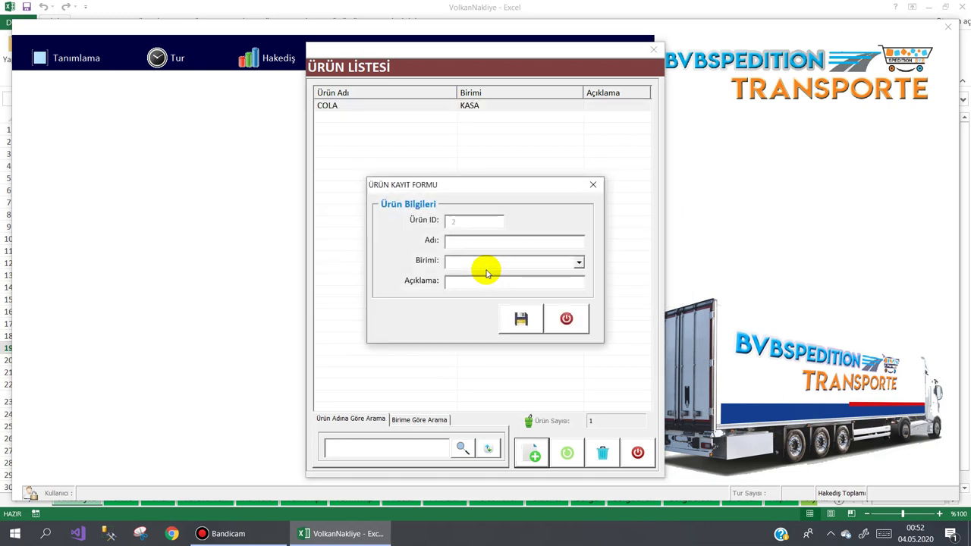
type("SU")
key("Tab")
key("Tab")
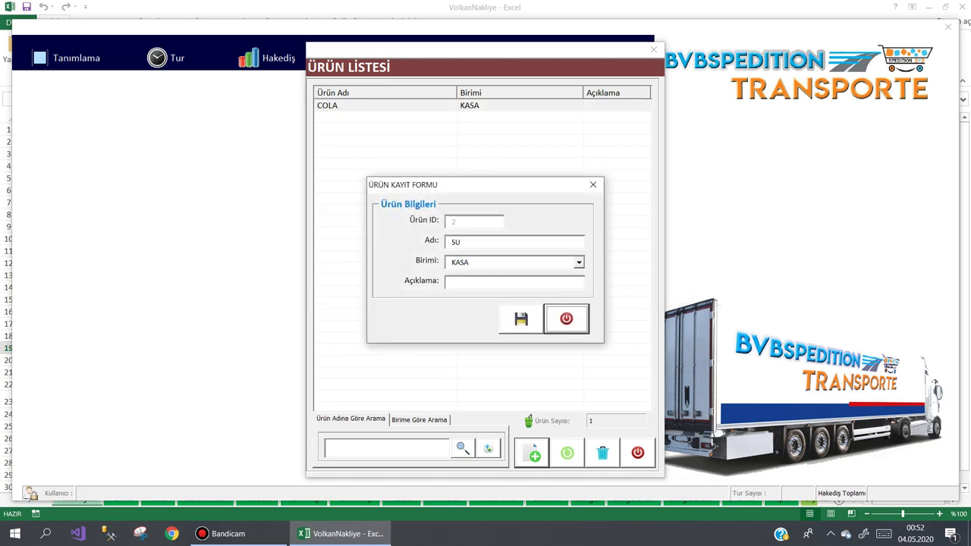
key("Return")
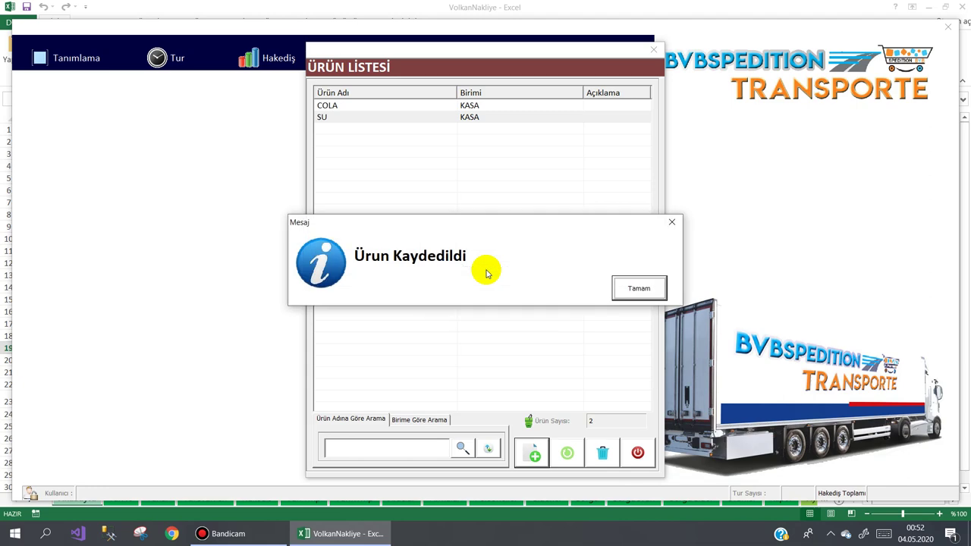
left_click(637, 453)
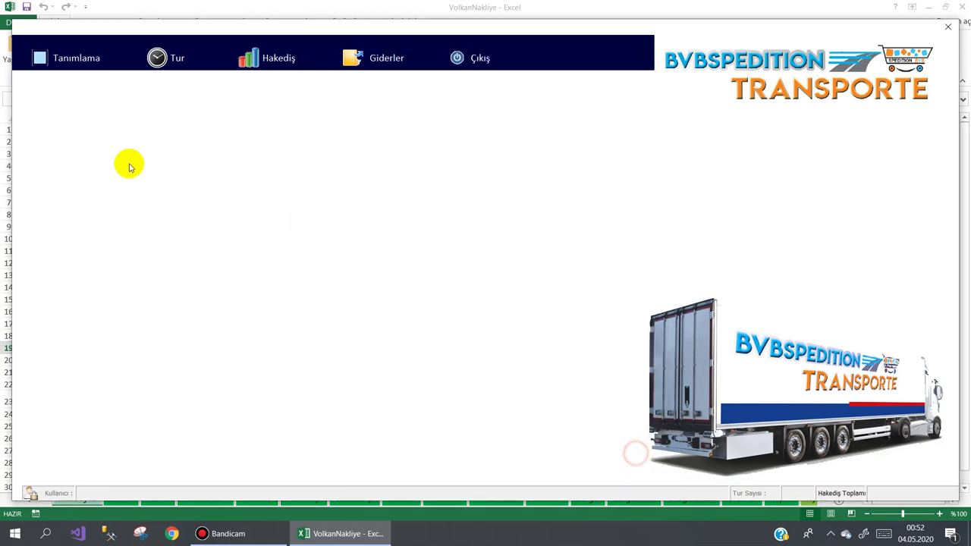
Step: Start a new tour and choose KAMYONET as its vehicle
left_click(172, 57)
left_click(168, 91)
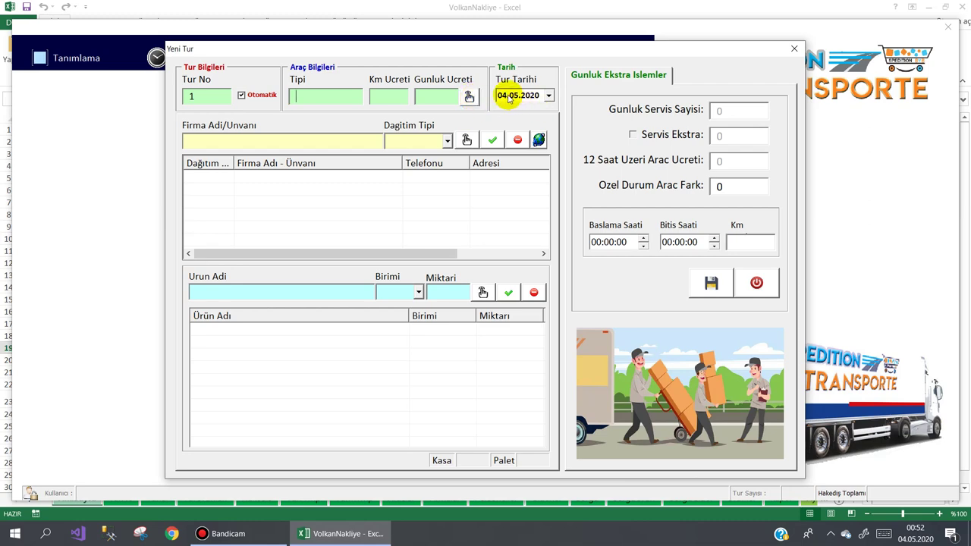
left_click(469, 97)
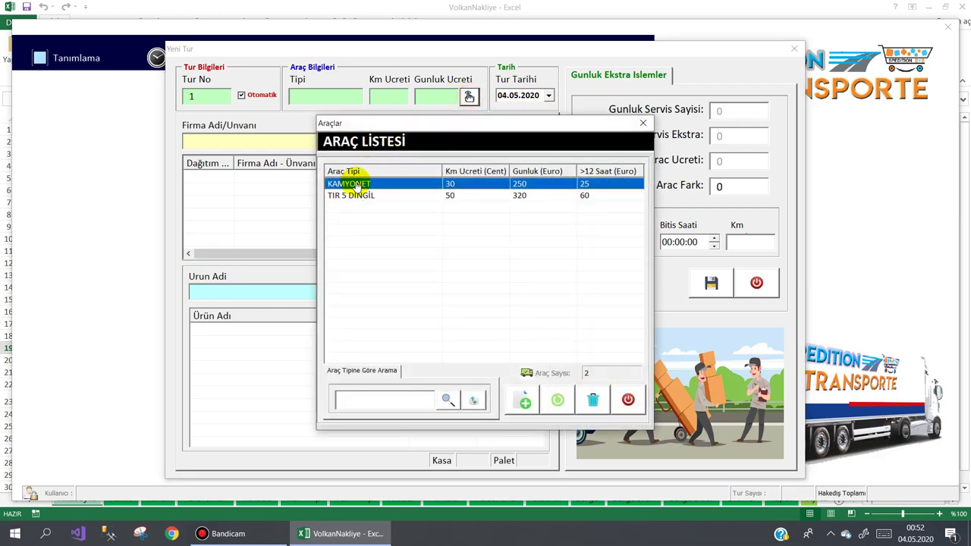
double_click(354, 184)
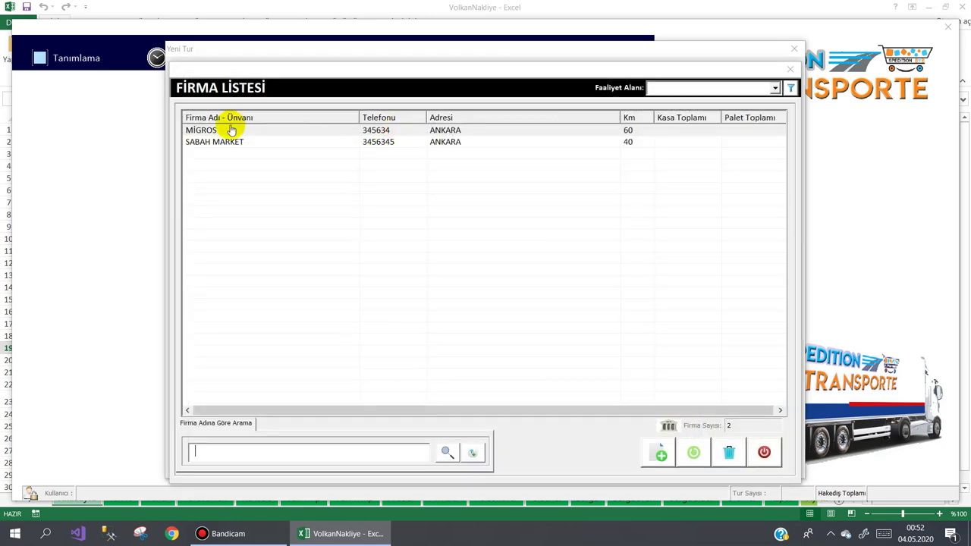
Step: Add a MİGROS delivery with delivery type SERVISLI to the tour
double_click(211, 131)
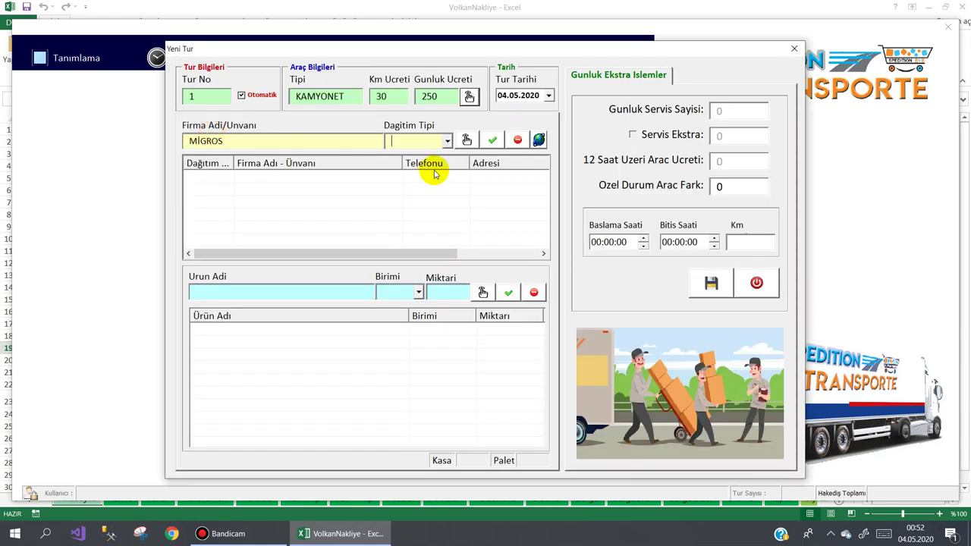
left_click(447, 142)
left_click(416, 157)
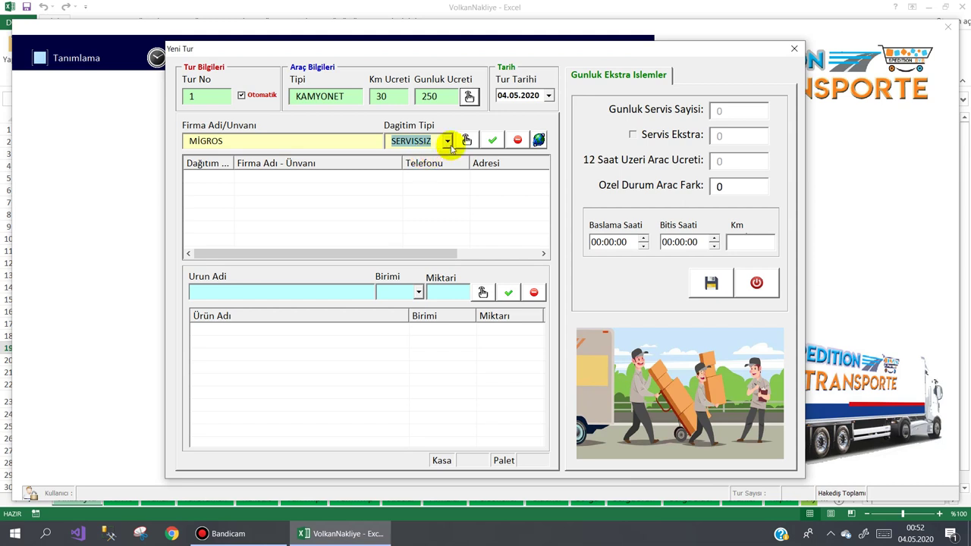
left_click(449, 140)
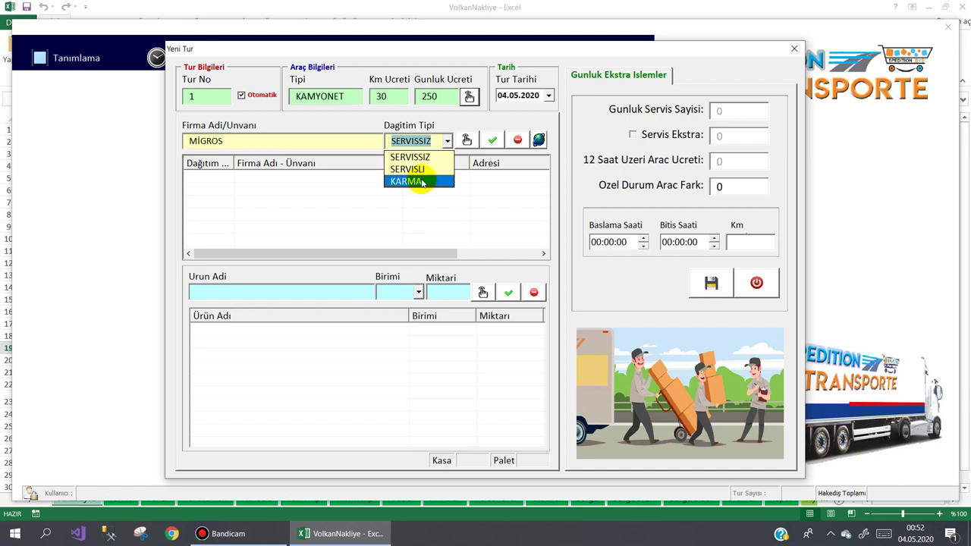
left_click(416, 169)
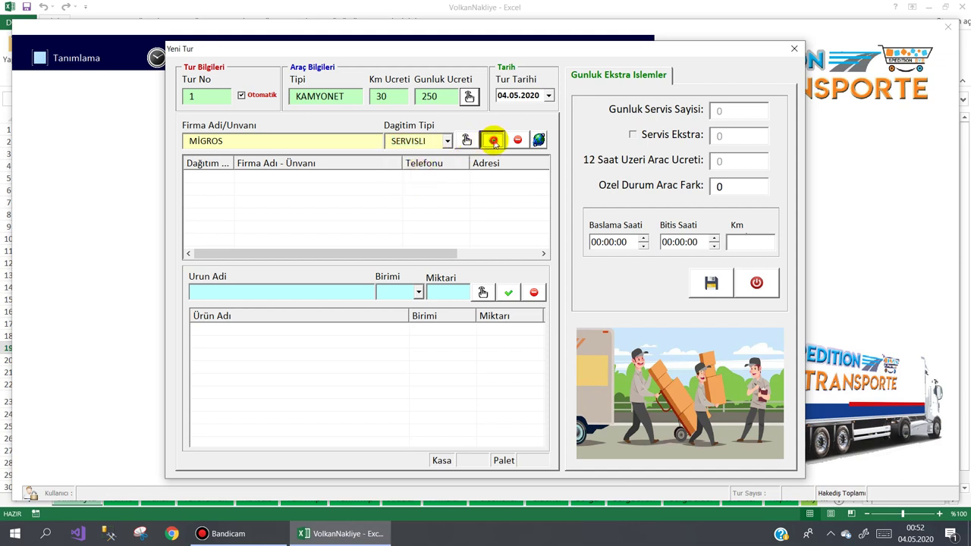
left_click(492, 140)
Step: Add a SABAH MARKET delivery with delivery type SERVISSIZ to the tour
left_click(466, 140)
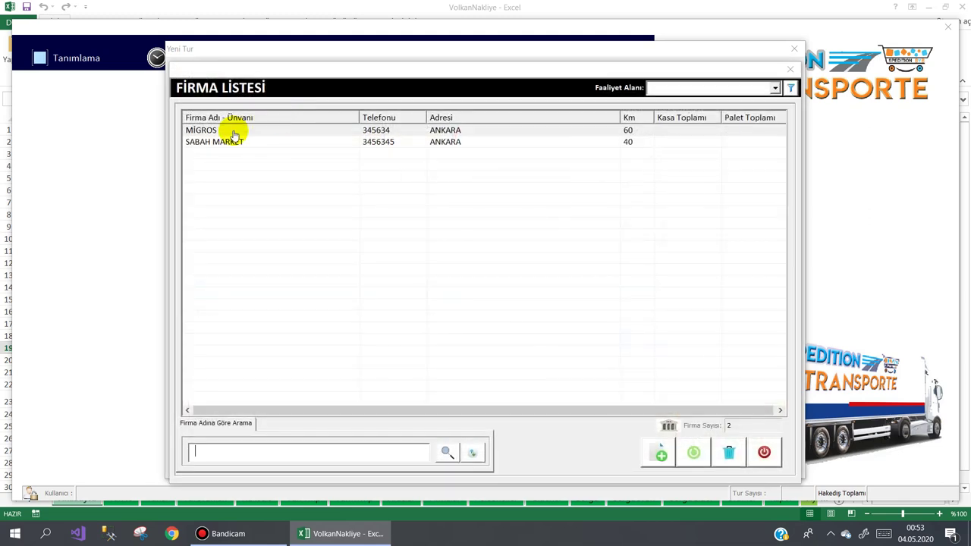
left_click(229, 142)
double_click(229, 143)
left_click(447, 140)
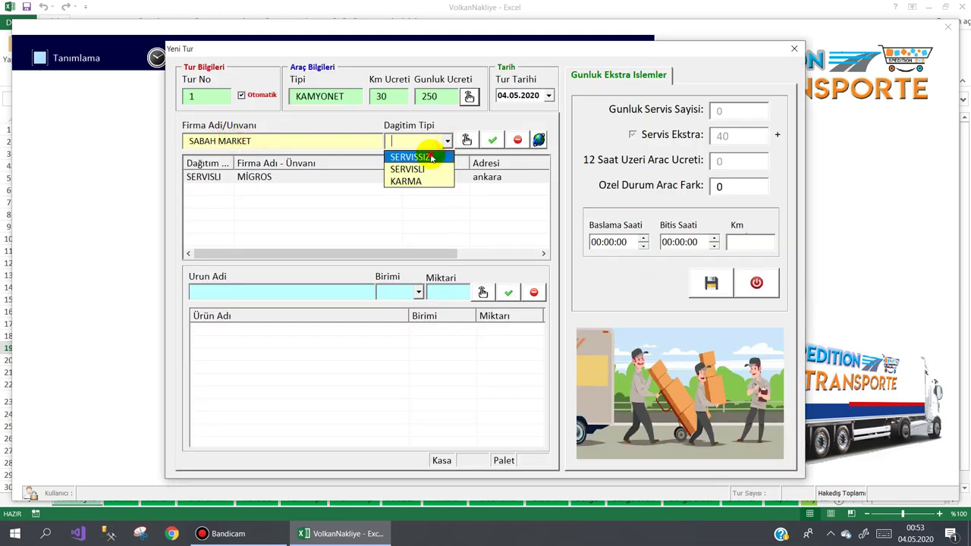
left_click(433, 167)
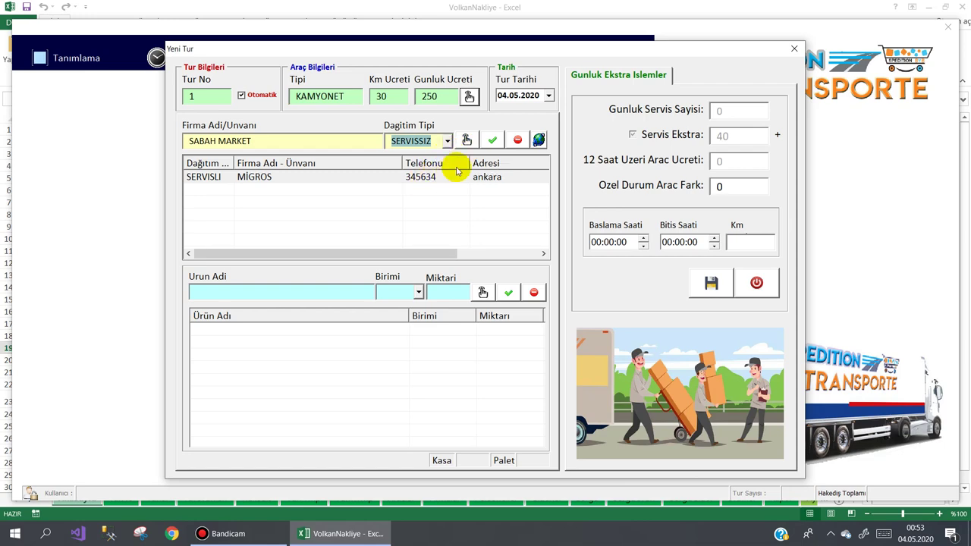
left_click(489, 143)
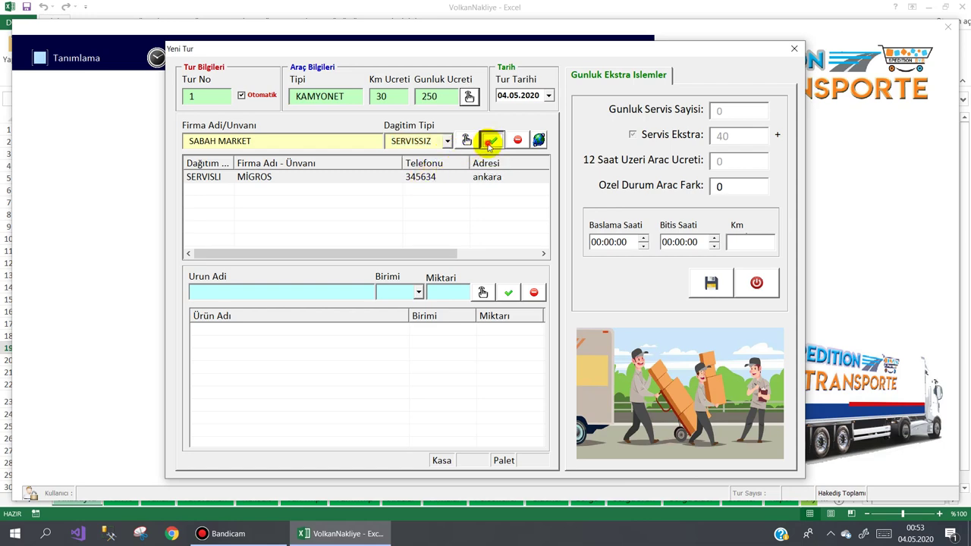
left_click(378, 181)
Step: Add 780 KASA of COLA to the MİGROS delivery
left_click(483, 292)
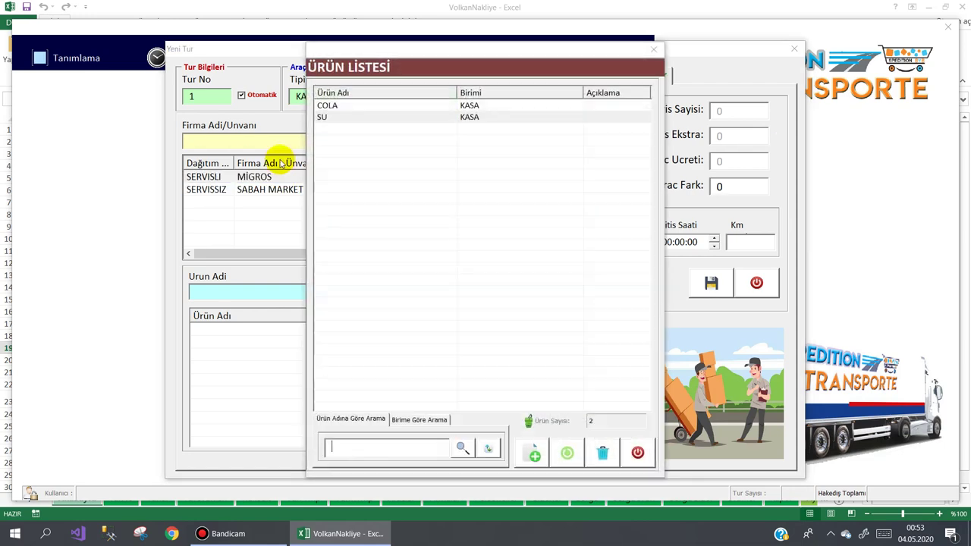
double_click(337, 110)
left_click(418, 292)
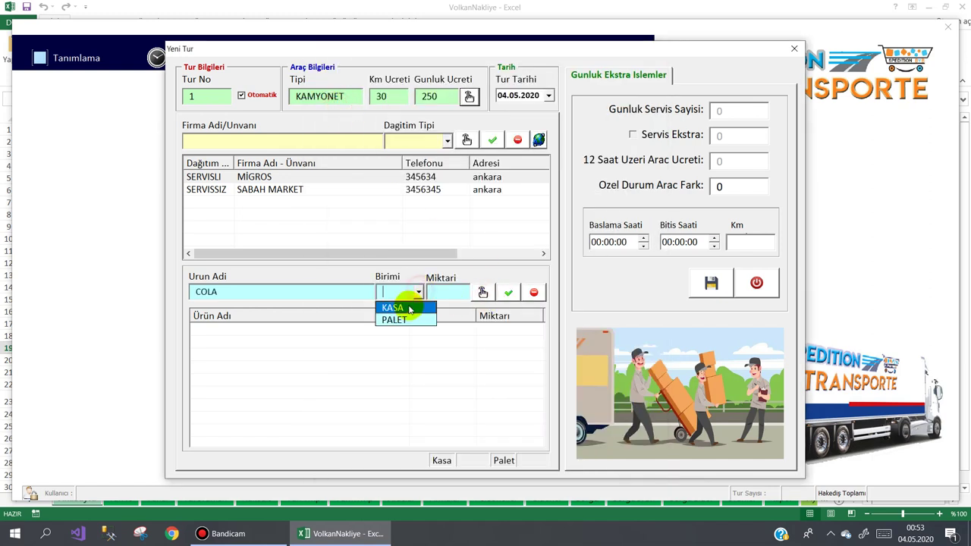
left_click(410, 306)
left_click(455, 293)
type("780")
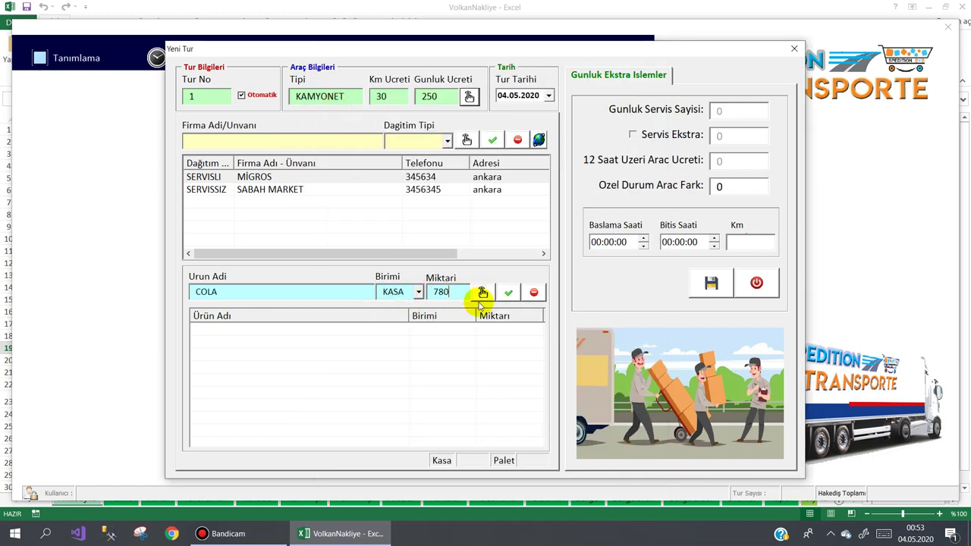
left_click(509, 299)
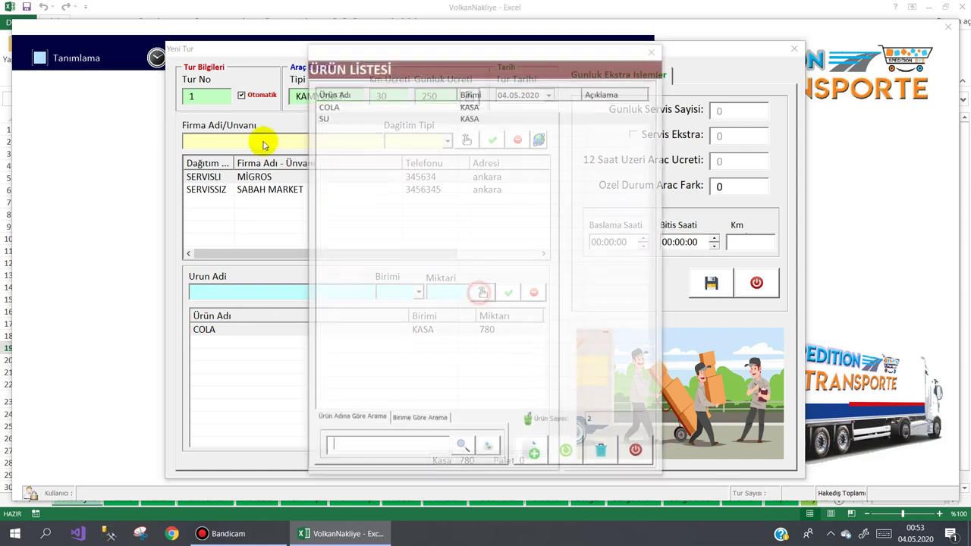
Step: Add 30 PALET of SU to the MİGROS delivery
left_click(483, 292)
double_click(320, 118)
left_click(418, 292)
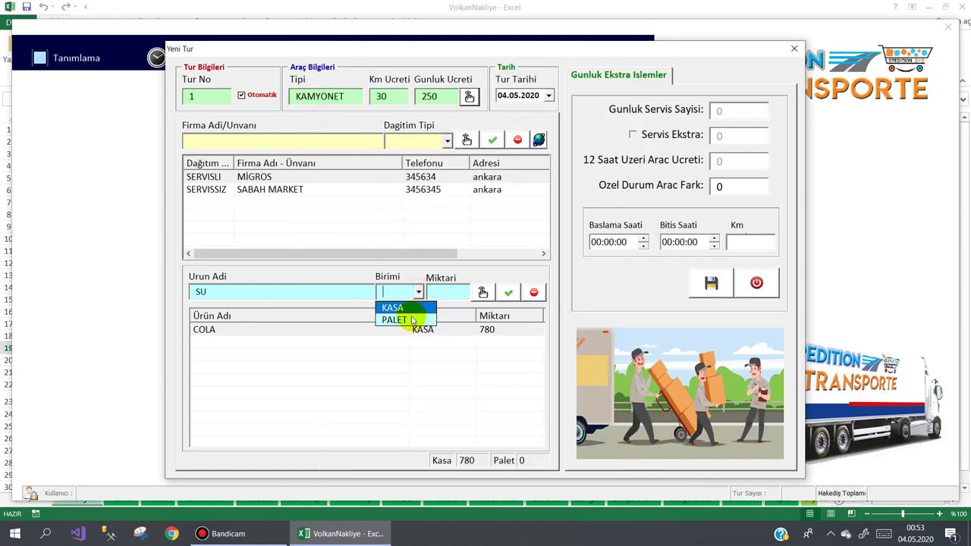
left_click(409, 319)
left_click(439, 296)
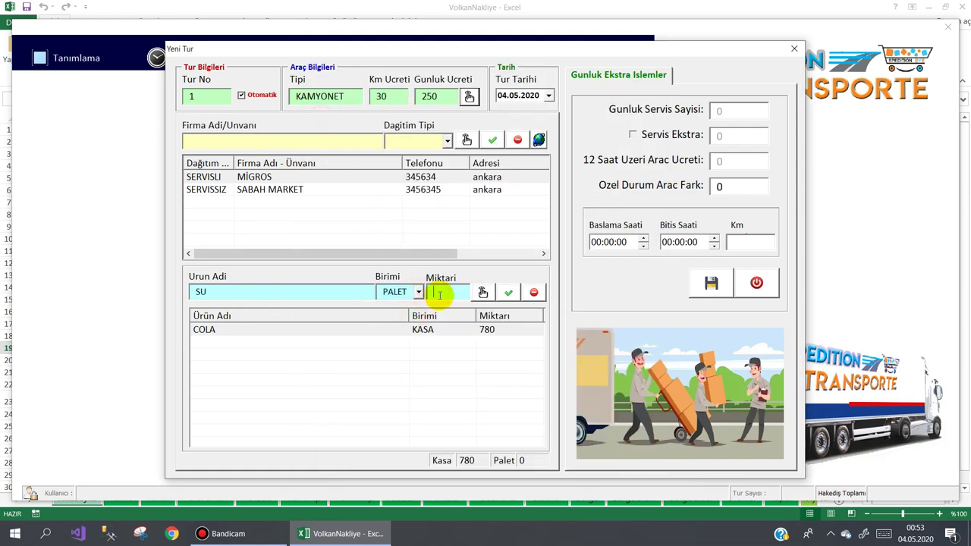
type("30")
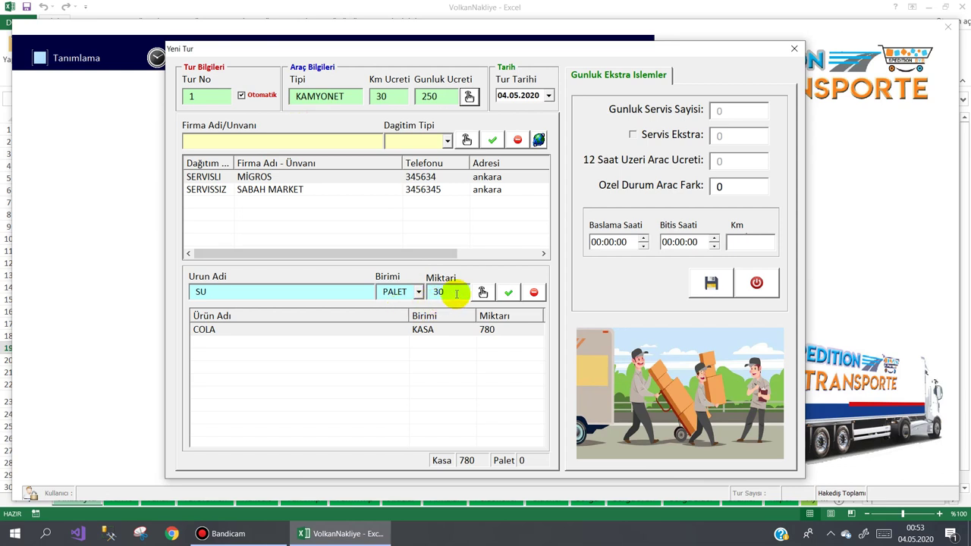
left_click(509, 292)
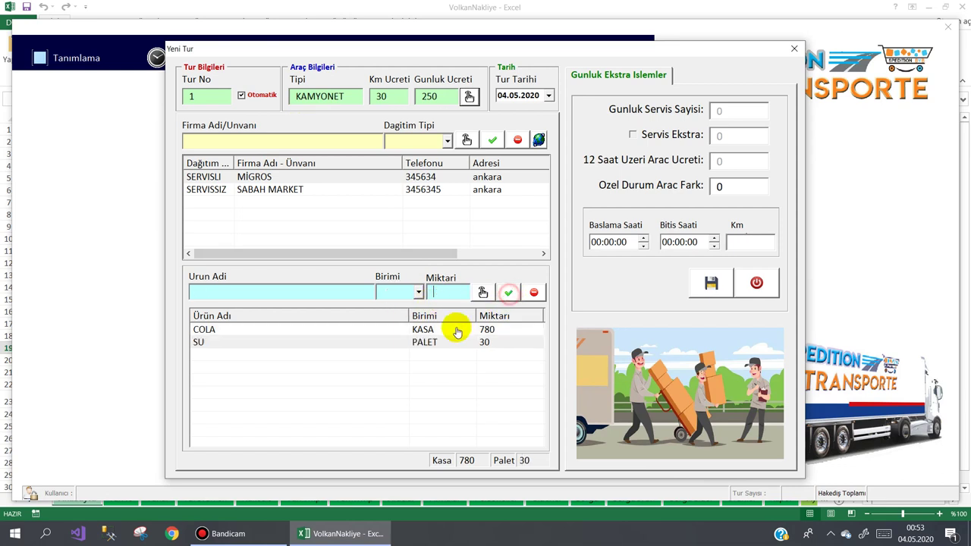
Step: Add 18 PALET of COLA to the SABAH MARKET delivery, making the tour total 48 pallets
left_click(285, 191)
left_click(483, 293)
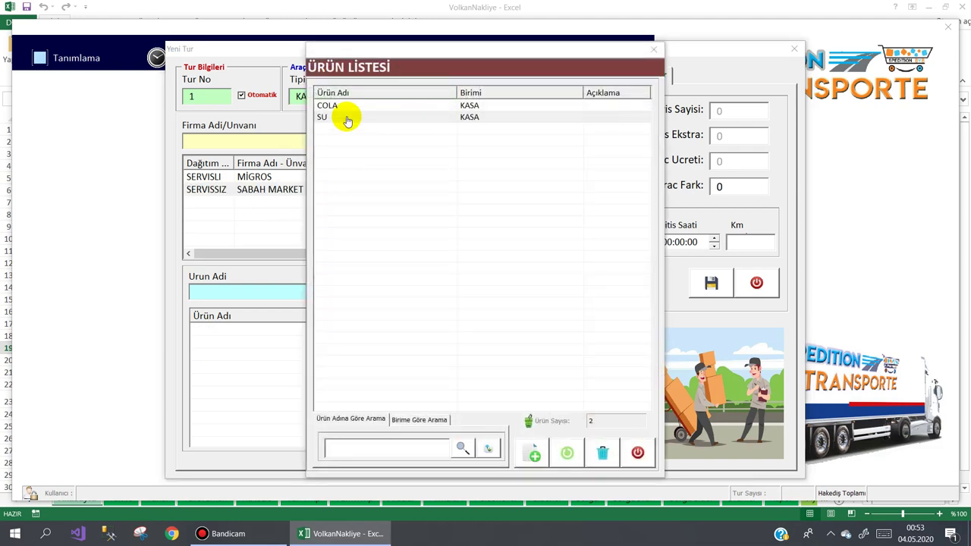
double_click(343, 106)
left_click(418, 293)
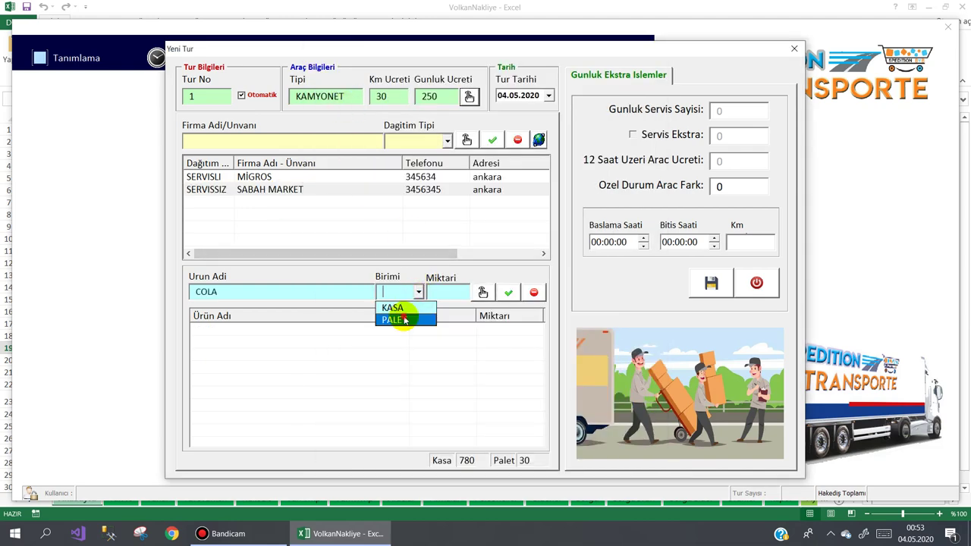
left_click(406, 320)
left_click(441, 291)
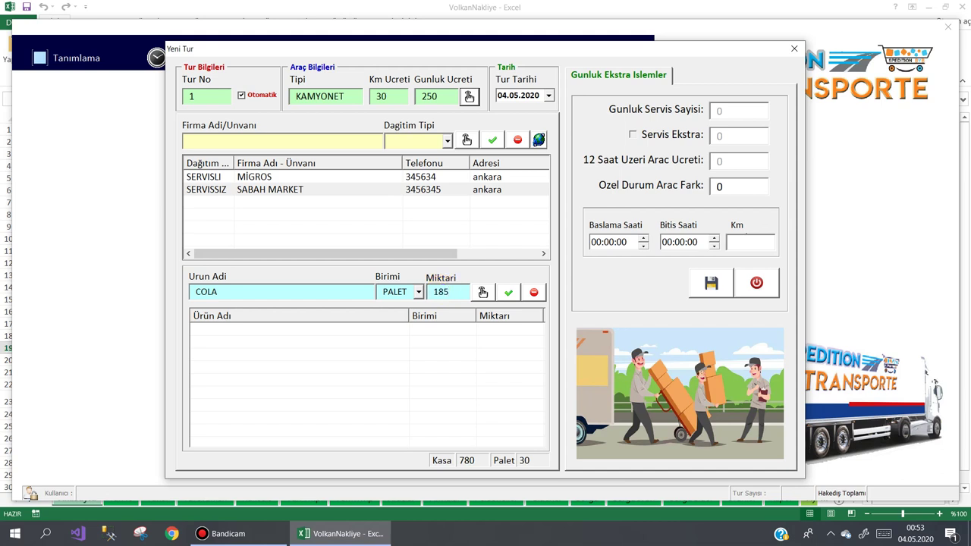
left_click(508, 293)
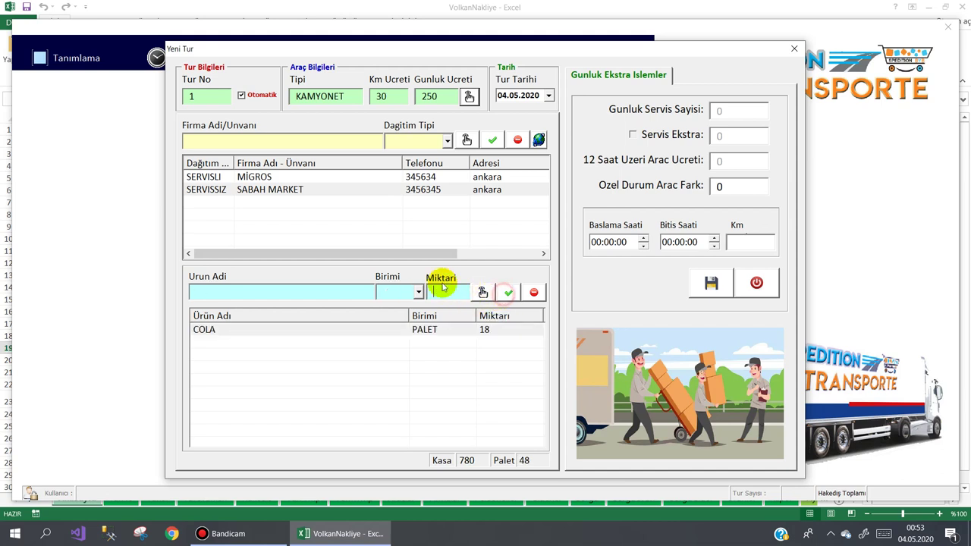
left_click(282, 178)
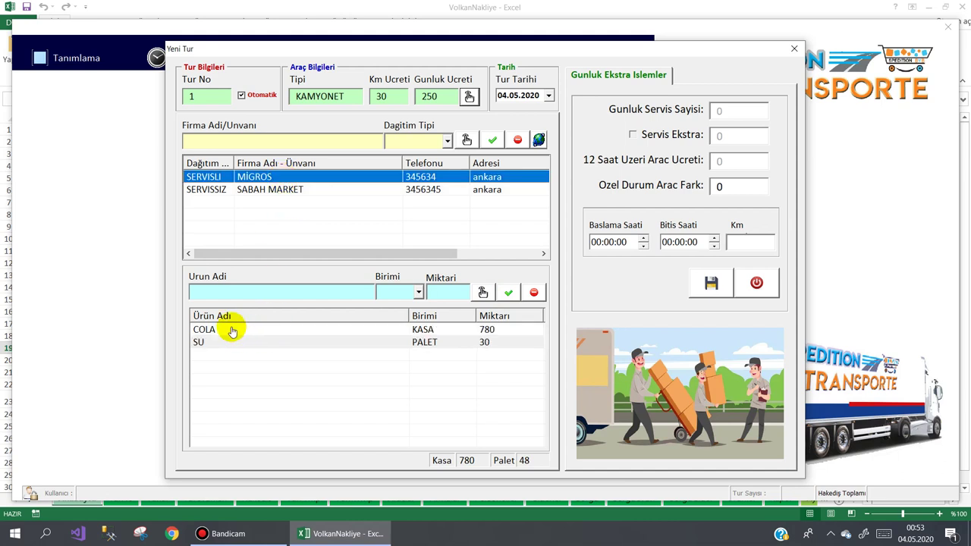
Step: Set tour 1's working hours to 07:00–22:00 with 120 km, then save it
left_click(259, 191)
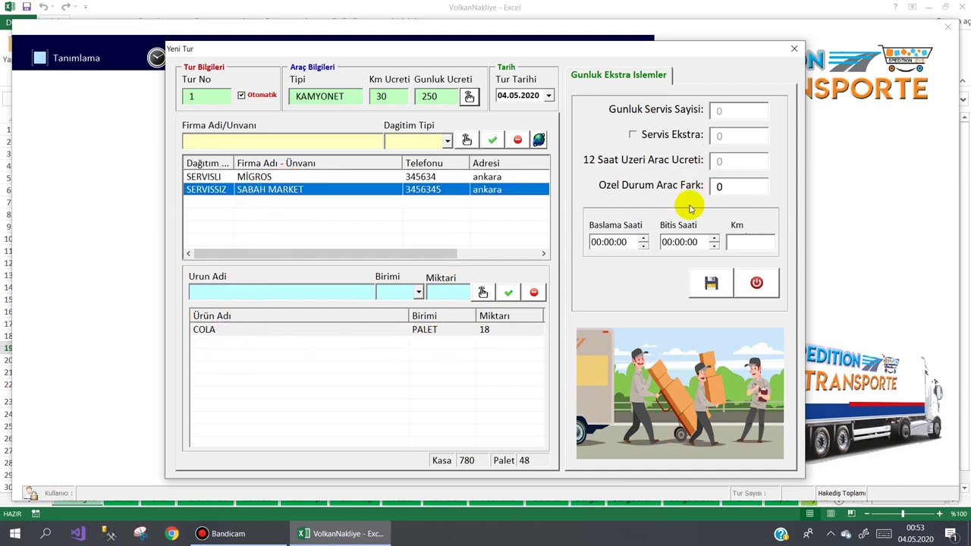
left_click(598, 243)
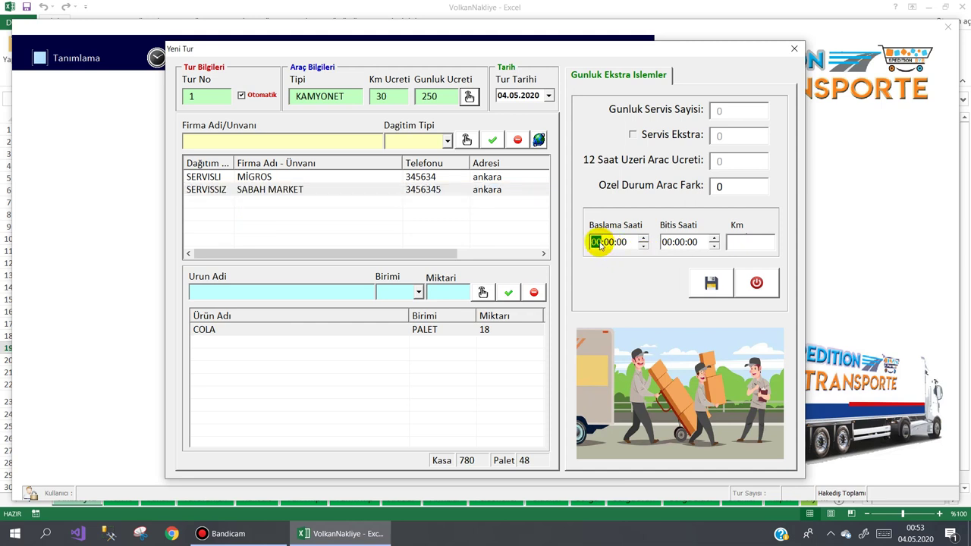
type("7")
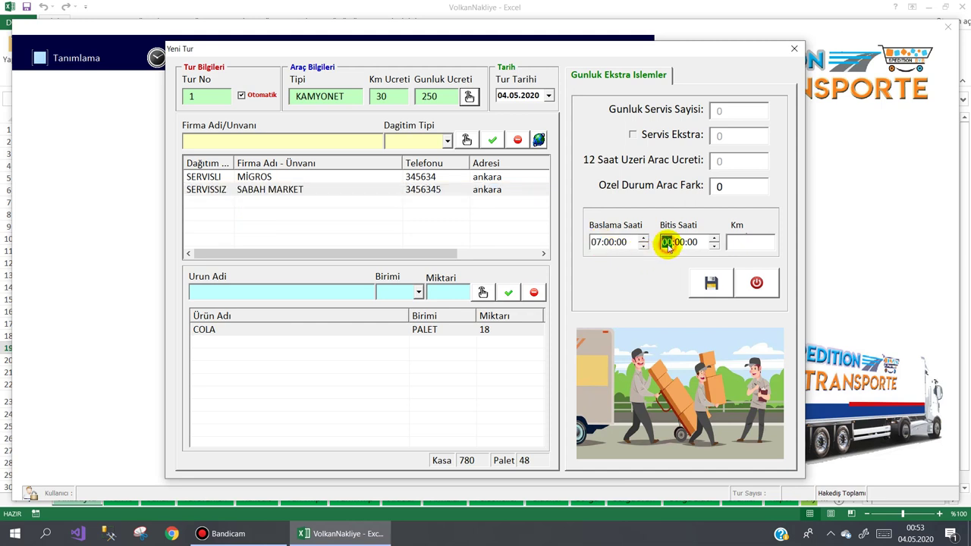
left_click(743, 240)
type("120")
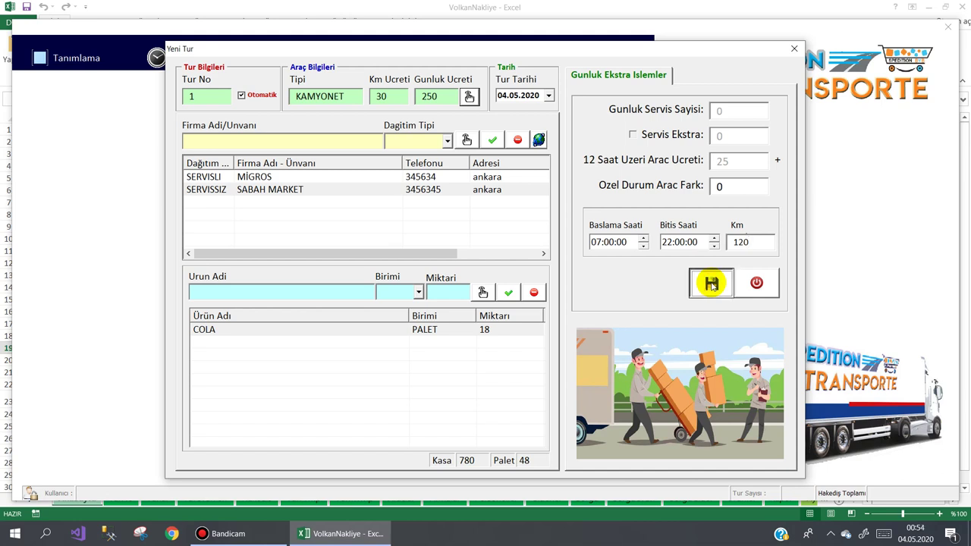
left_click(711, 284)
left_click(456, 310)
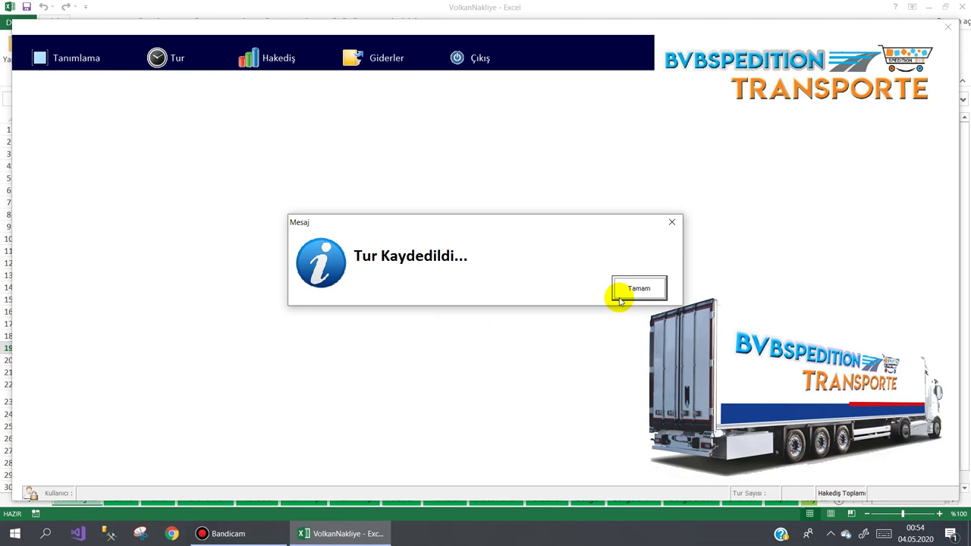
Step: Review tour 1 (120 km, 311.00 TL) and its MIGROS and SABAH MARKET deliveries, then begin tour 2
left_click(620, 291)
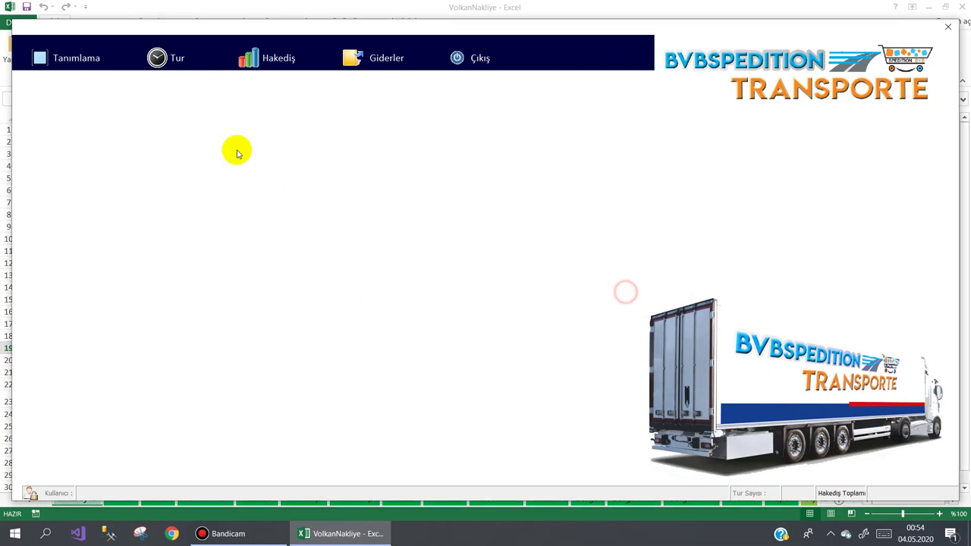
left_click(177, 76)
left_click(177, 108)
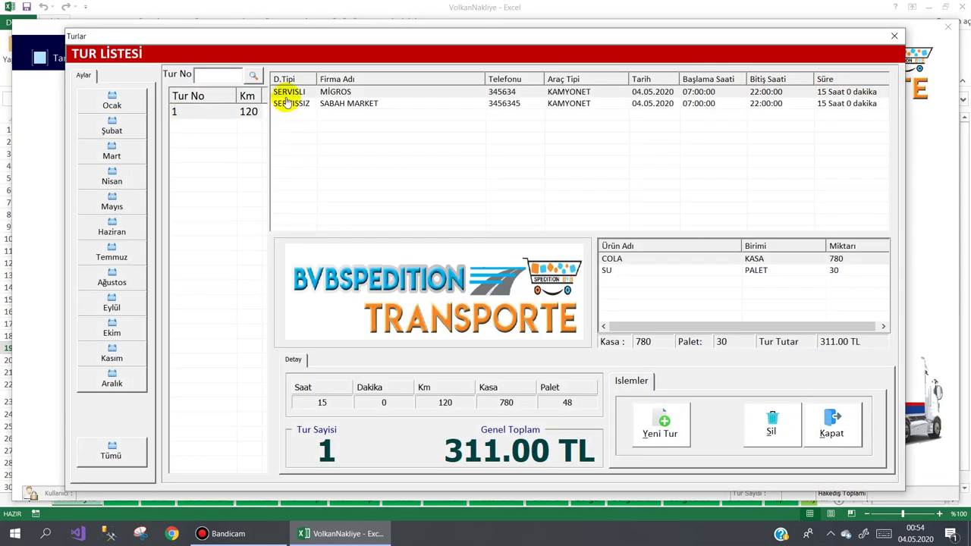
left_click(207, 114)
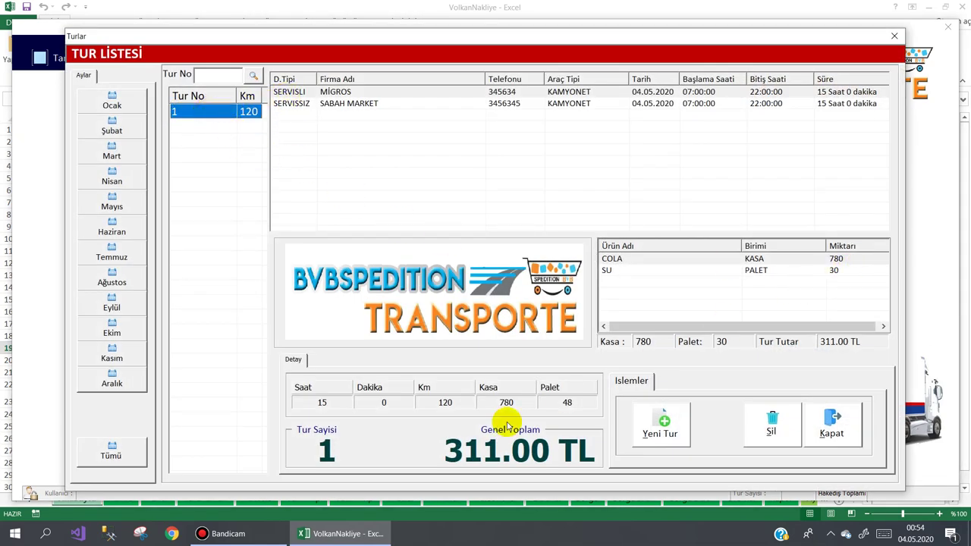
left_click(332, 94)
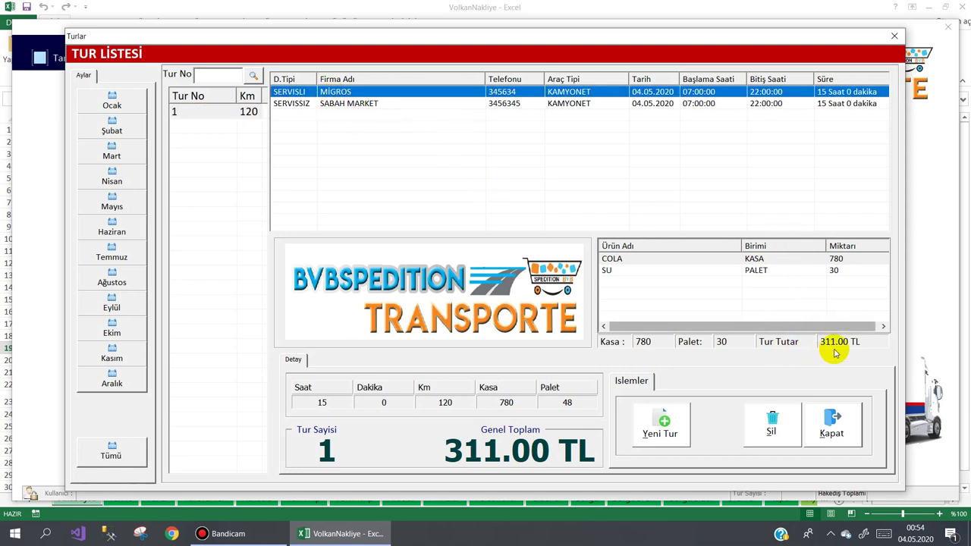
left_click(384, 104)
left_click(383, 92)
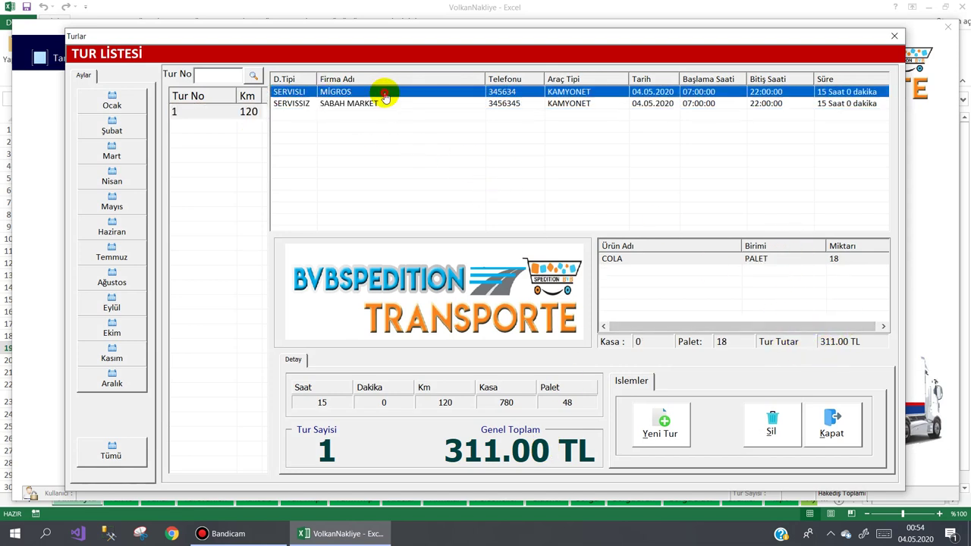
left_click(383, 92)
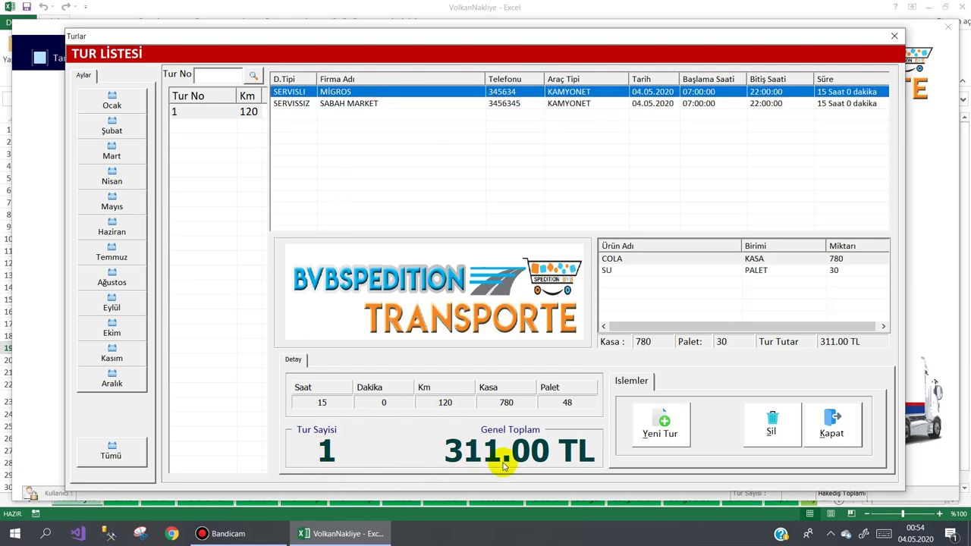
left_click(657, 429)
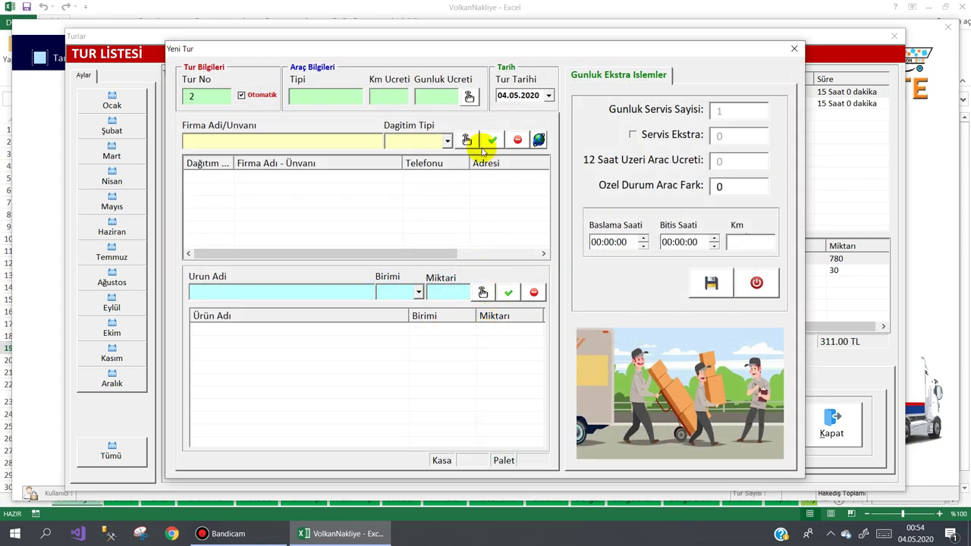
Step: Set the tour vehicle to KAMYONET and add a SERVISLI delivery to SABAH MARKET
left_click(469, 96)
left_click(385, 195)
left_click(380, 186)
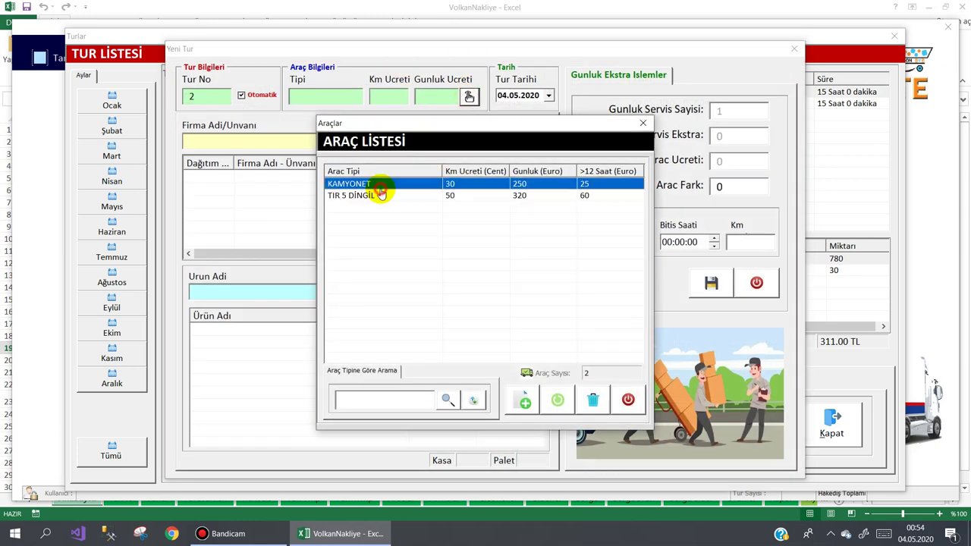
double_click(381, 186)
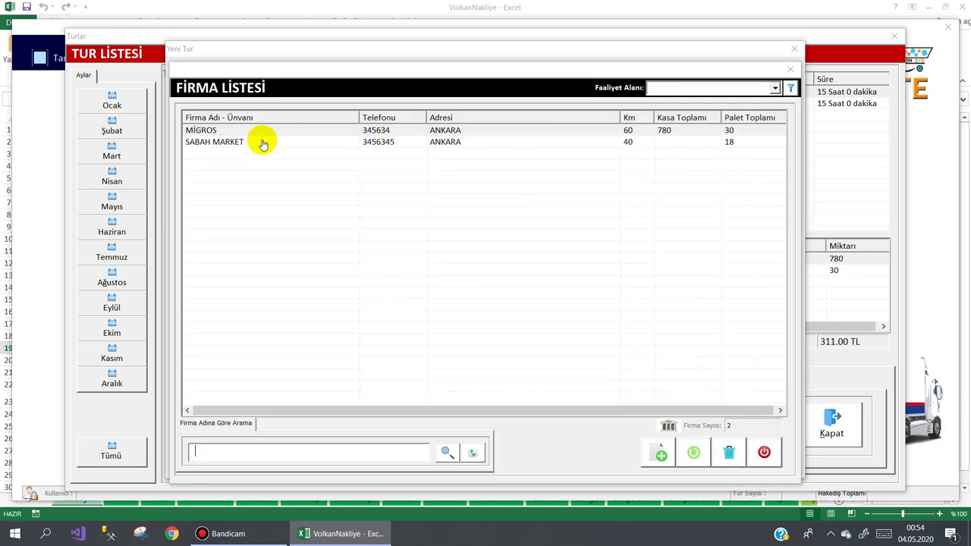
double_click(260, 143)
left_click(447, 140)
left_click(433, 169)
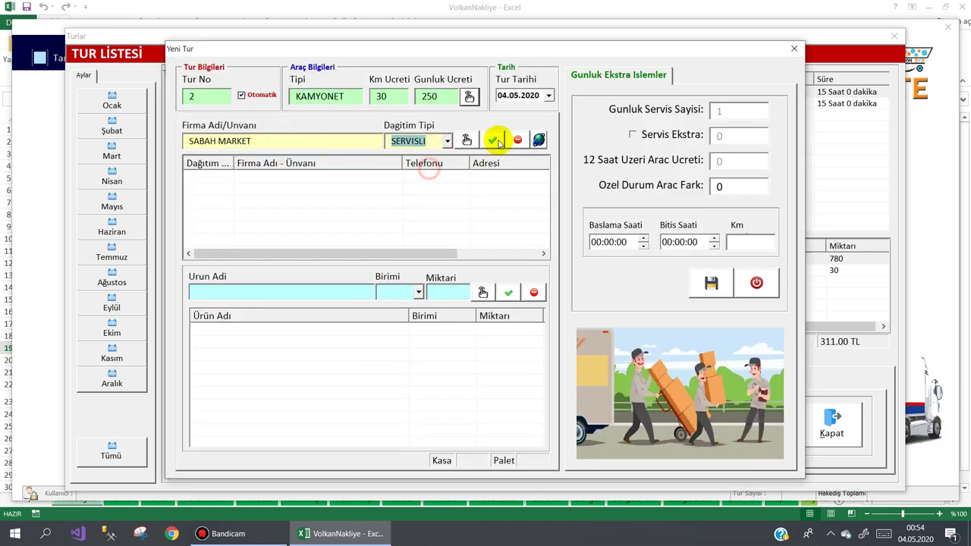
left_click(493, 140)
Step: Add 230 KASA of SU, set 13:00–16:00 and 40 km, and save tour 2
left_click(483, 292)
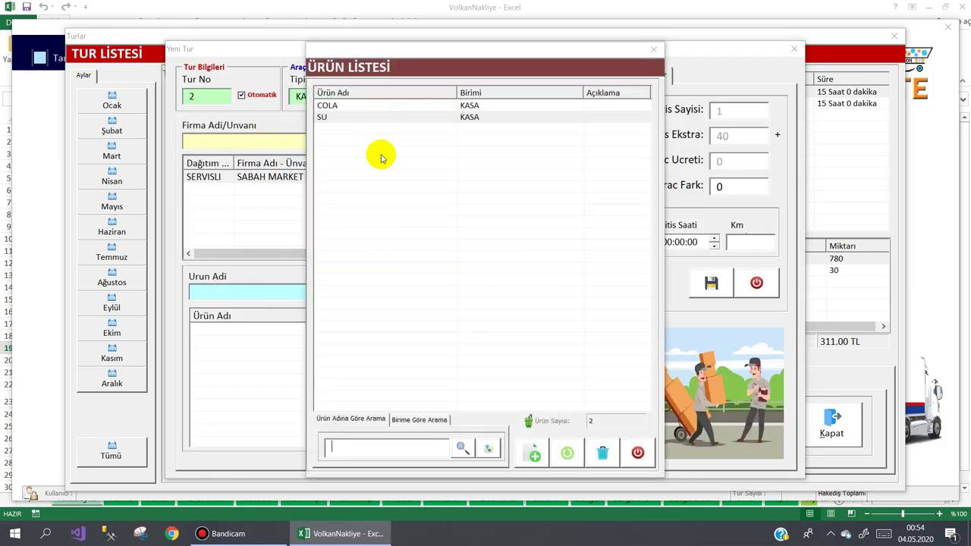
double_click(345, 120)
left_click(418, 292)
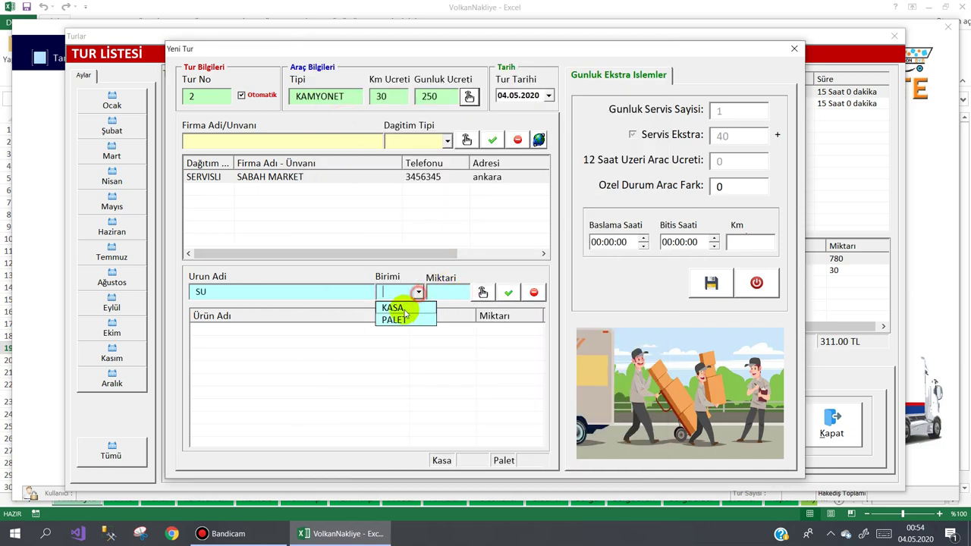
left_click(398, 307)
type("230")
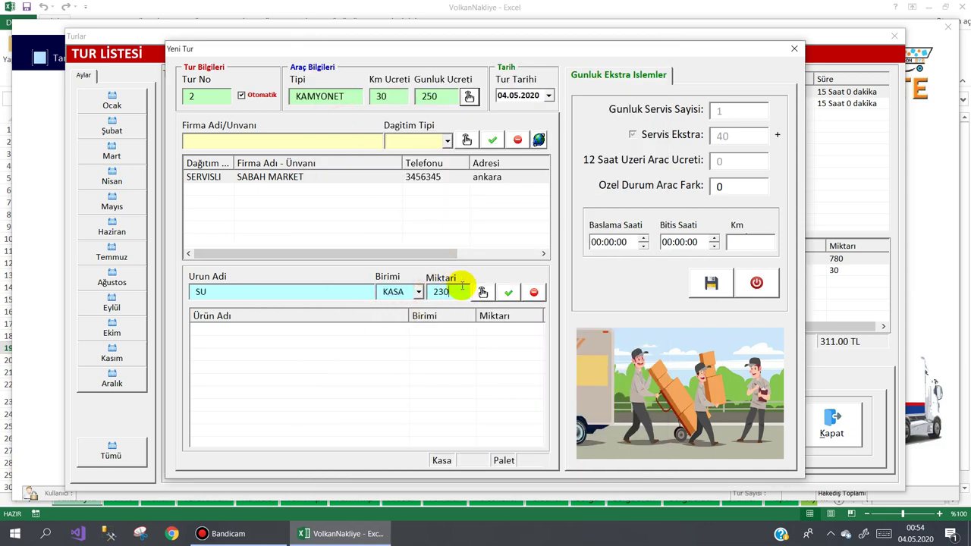
left_click(509, 293)
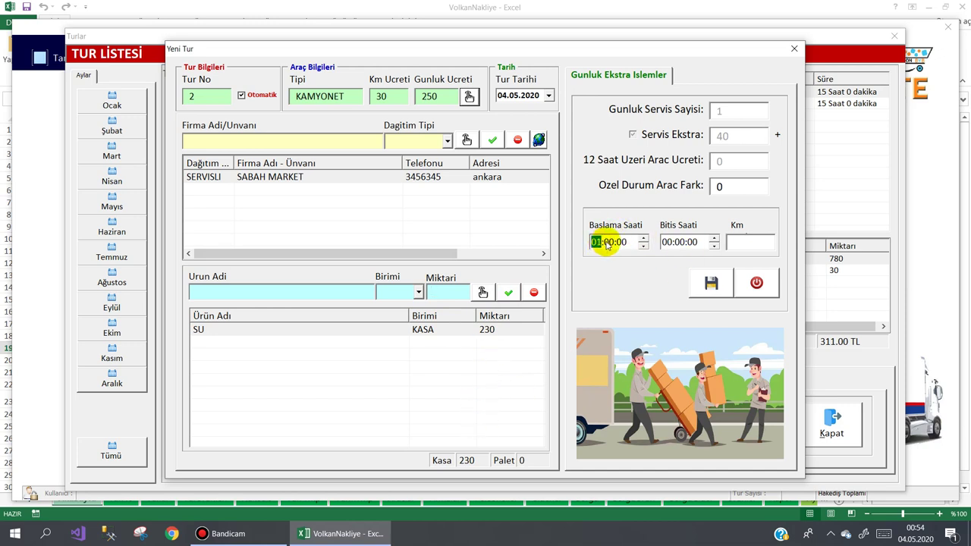
type("13")
type("16")
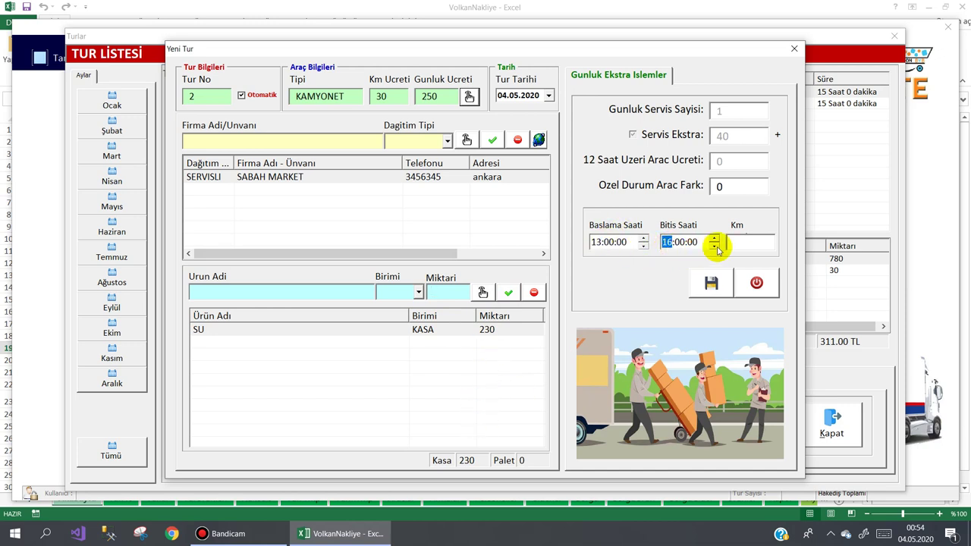
left_click(751, 243)
type("0")
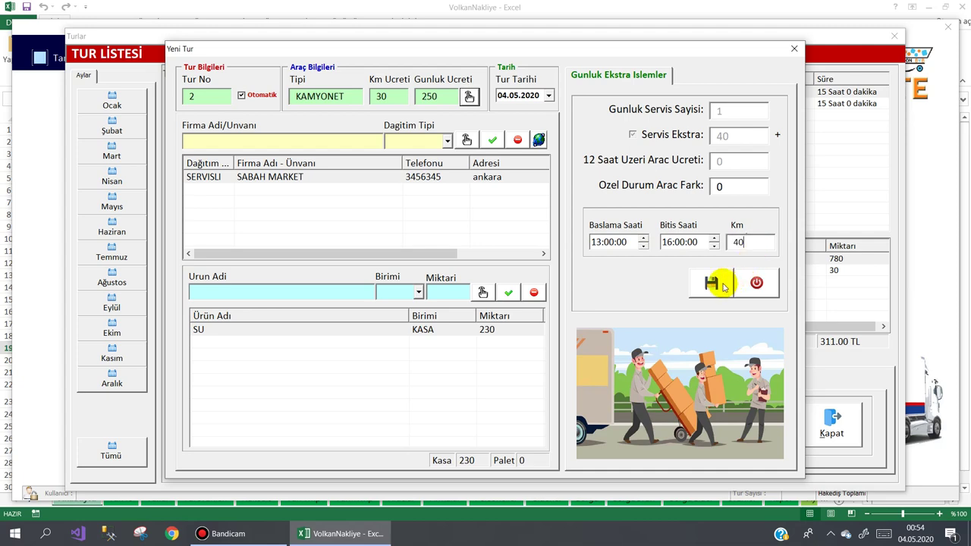
left_click(711, 282)
left_click(453, 313)
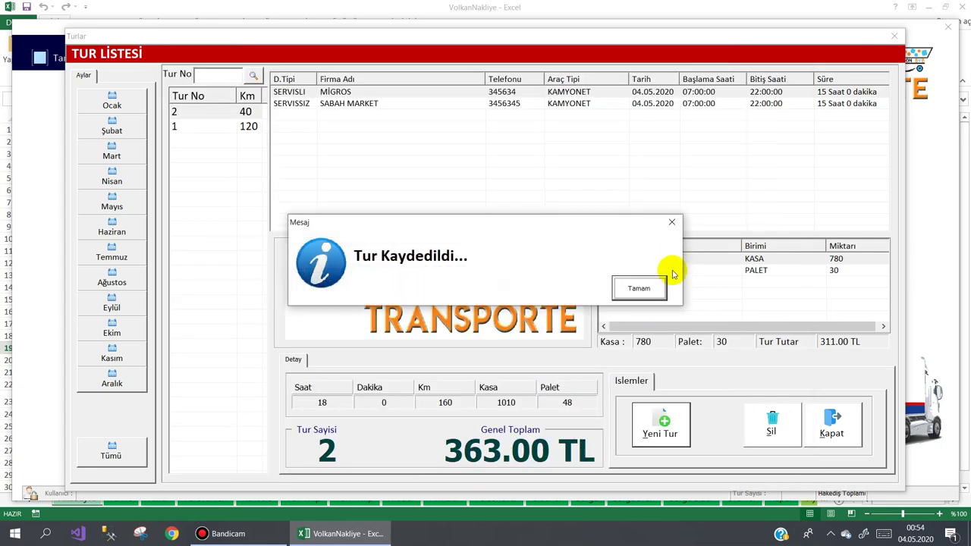
left_click(641, 283)
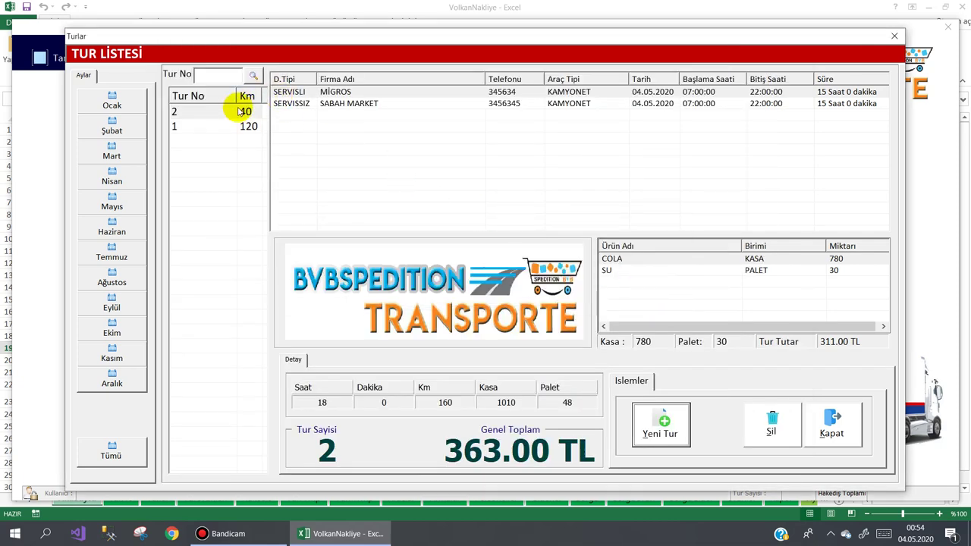
Step: Compare the deliveries of tours 1 and 2, including tour 2's SABAH MARKET delivery
left_click(311, 94)
left_click(208, 116)
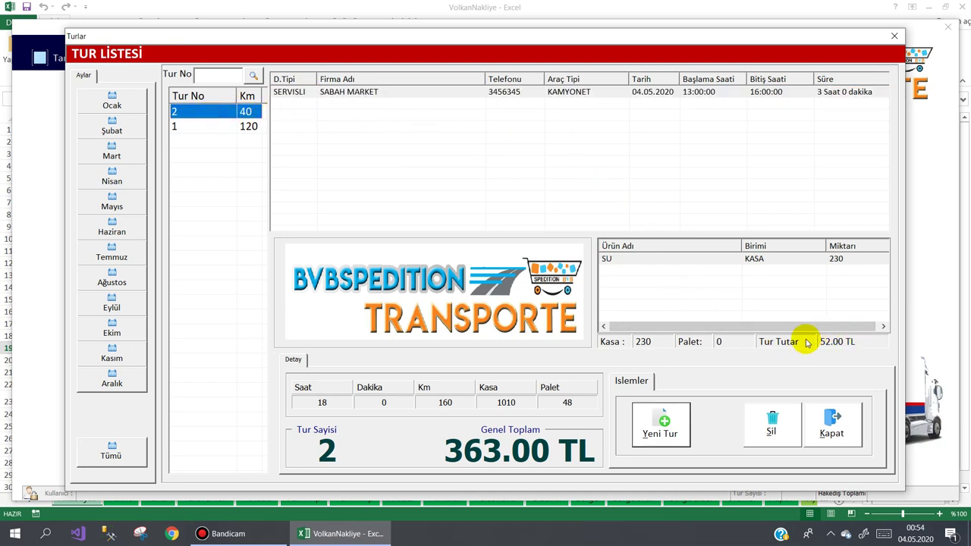
left_click(399, 92)
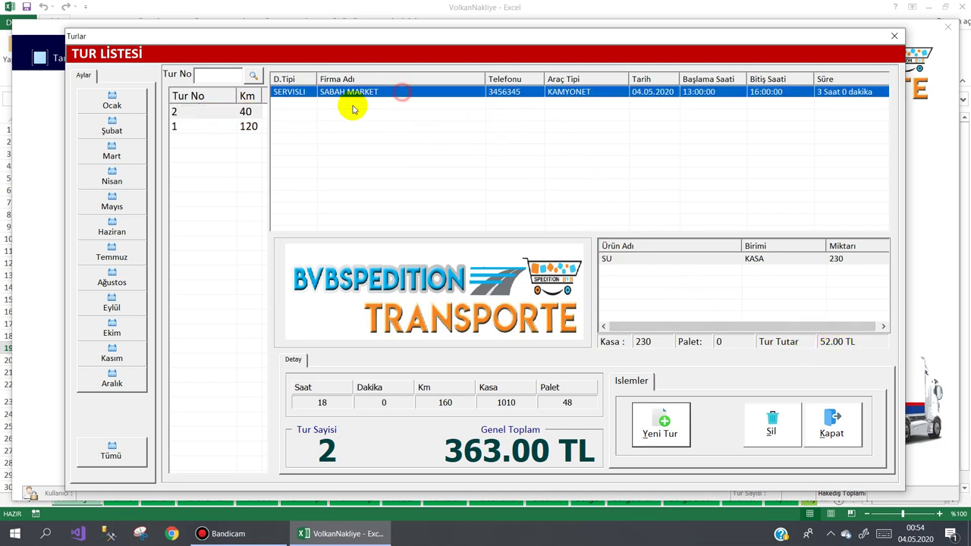
left_click(222, 129)
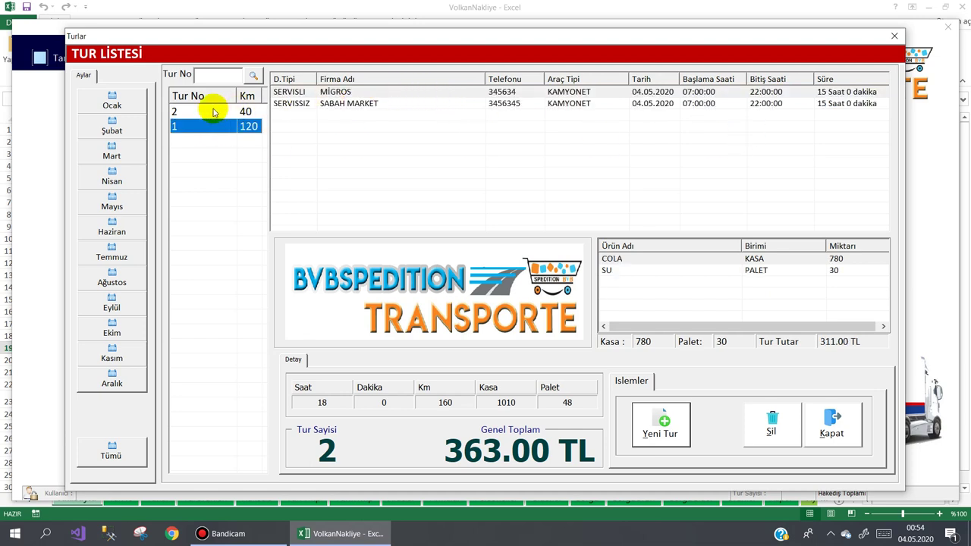
left_click(213, 112)
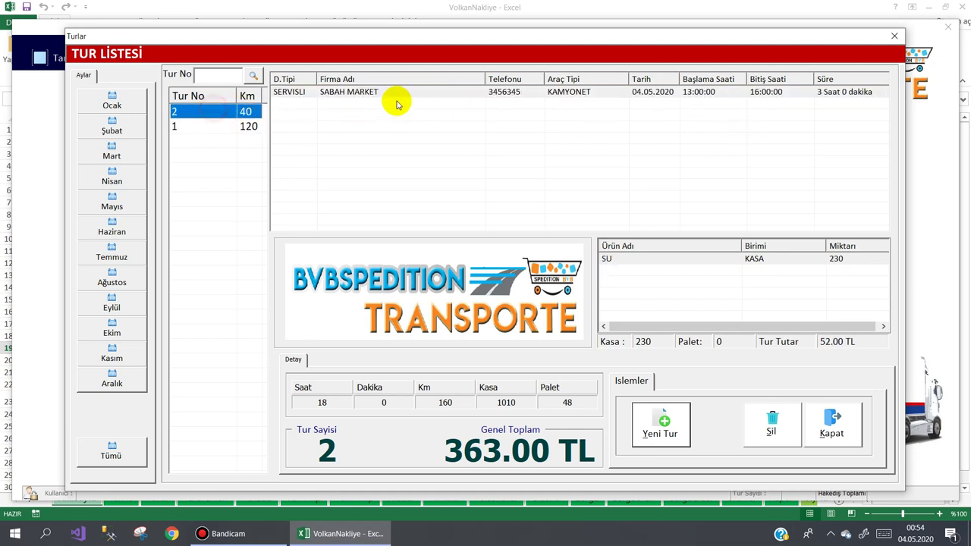
left_click(213, 126)
left_click(212, 112)
left_click(218, 128)
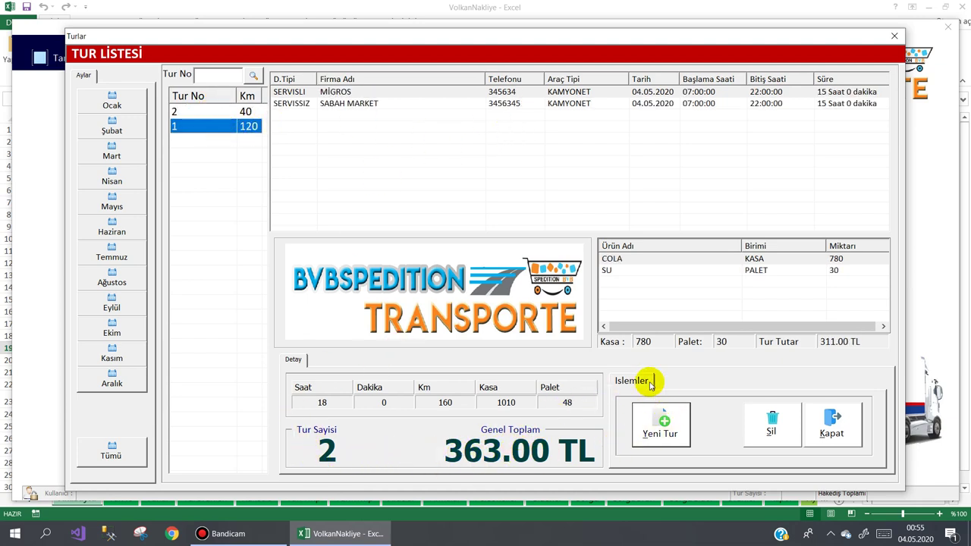
Step: Filter the tour list by January, February, then May (2 tours, 363.00 TL), and open a new tour form
left_click(108, 106)
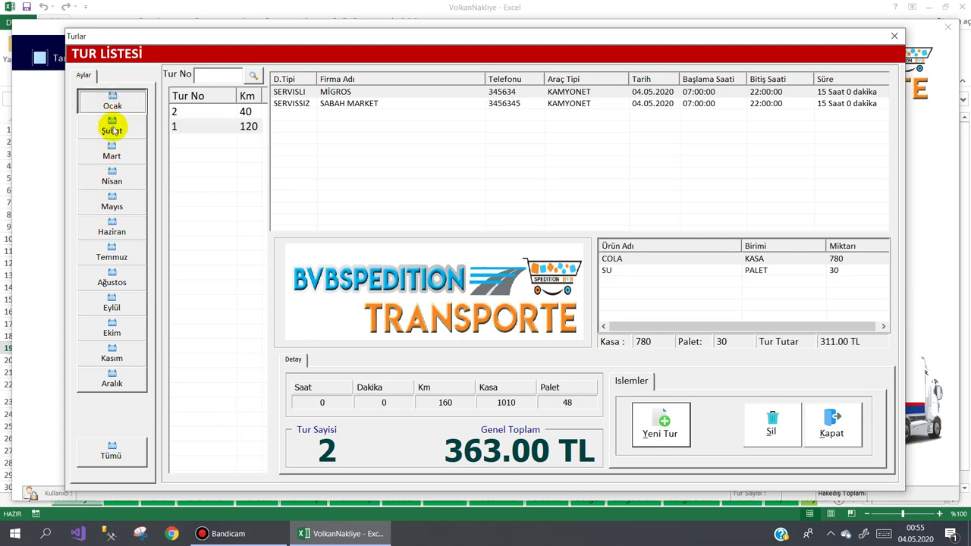
left_click(644, 284)
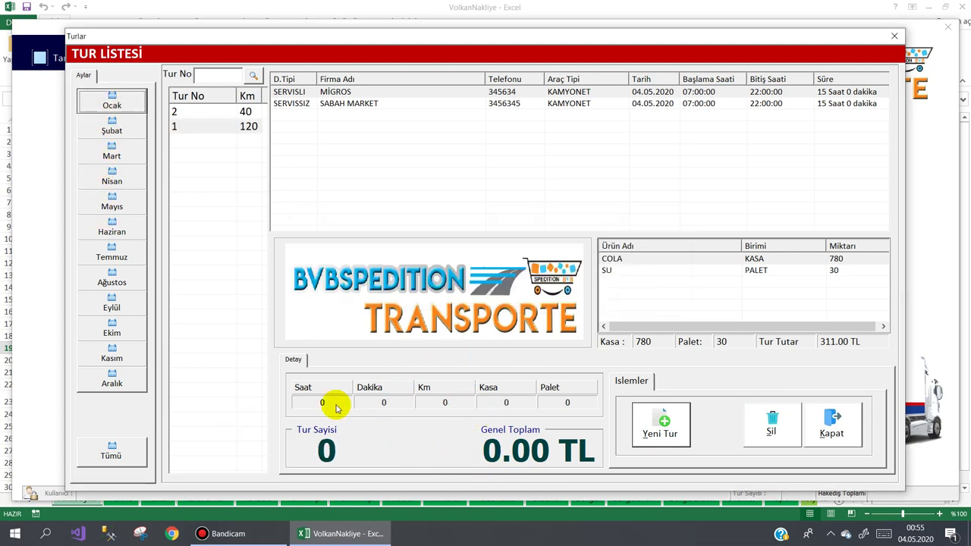
left_click(110, 209)
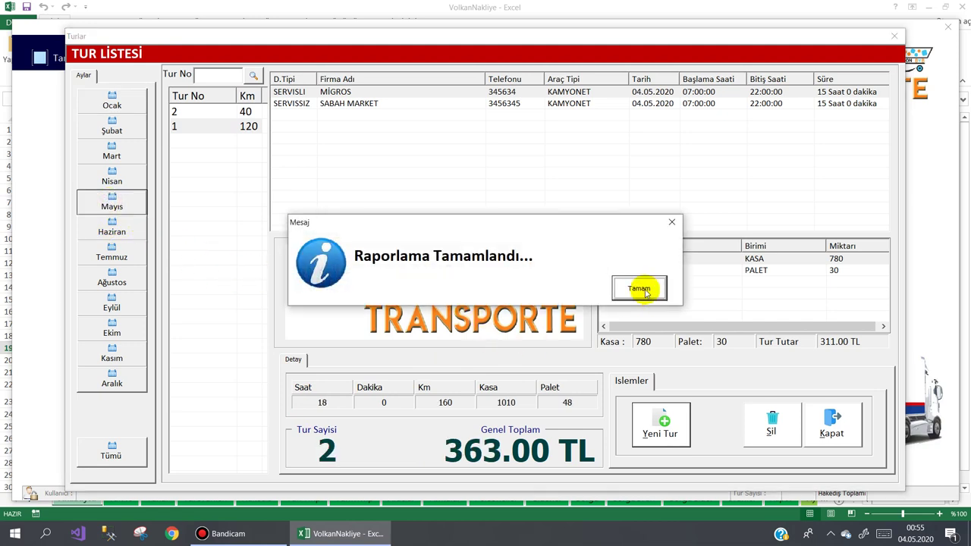
left_click(642, 290)
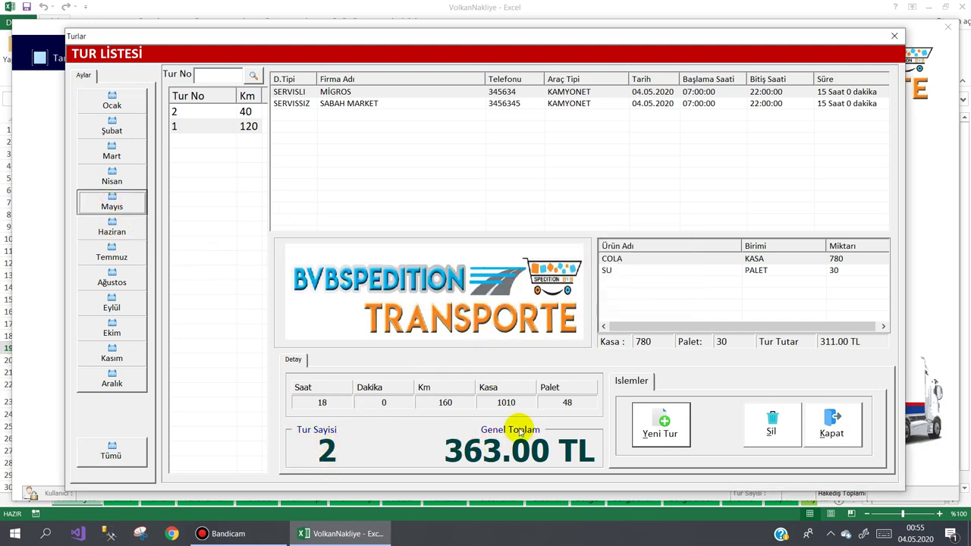
left_click(662, 422)
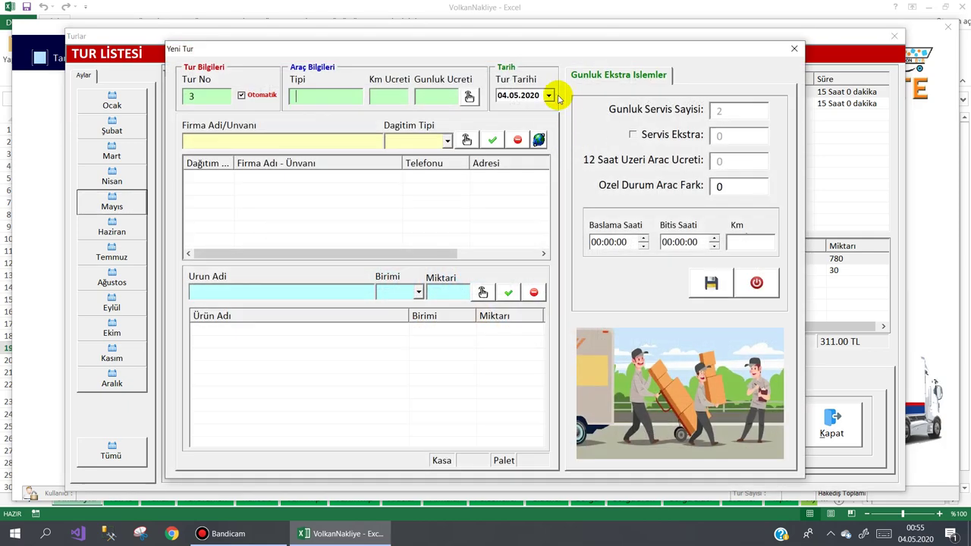
Step: Pick TIR 5 DİNGİL as the vehicle and add a SERVISSIZ delivery to MİGROS
left_click(468, 97)
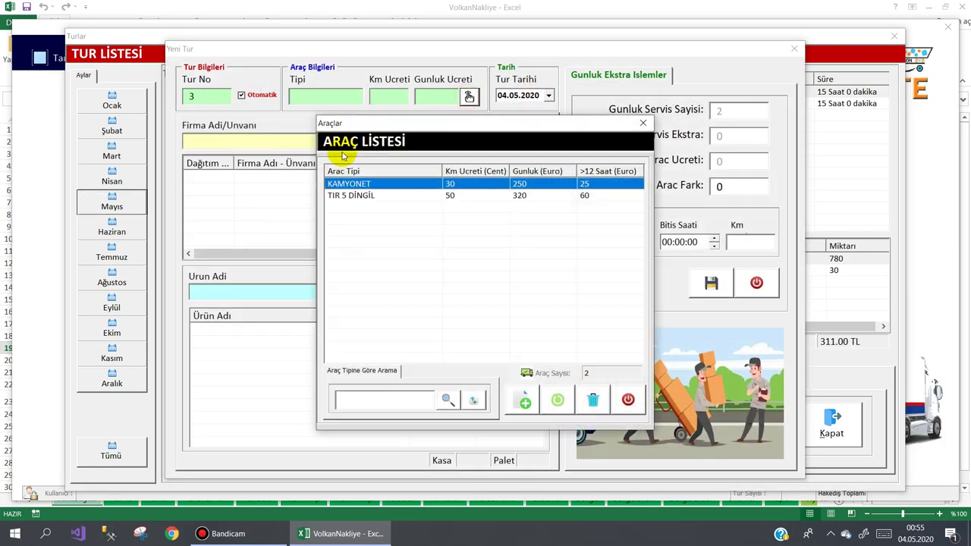
double_click(354, 190)
double_click(279, 130)
type("MİGROS")
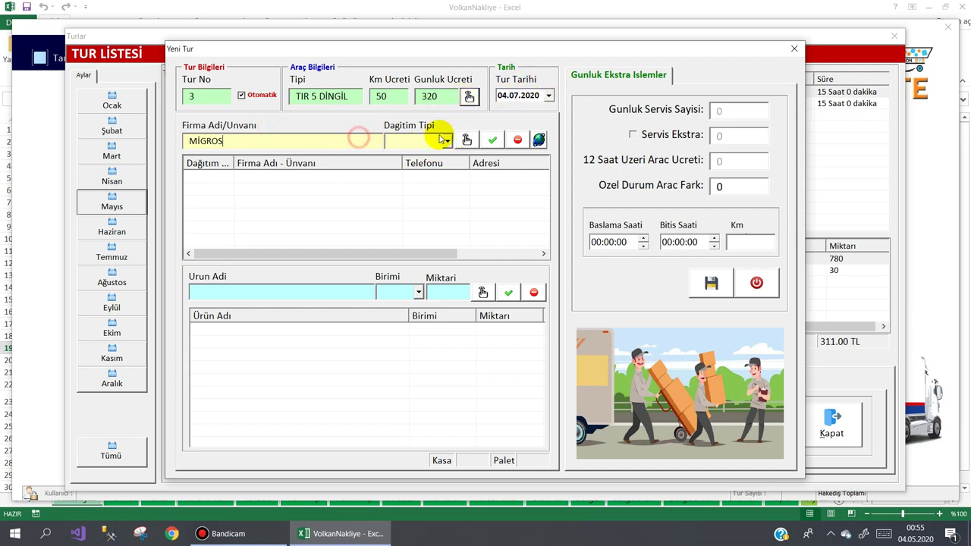
left_click(447, 141)
left_click(410, 157)
left_click(493, 140)
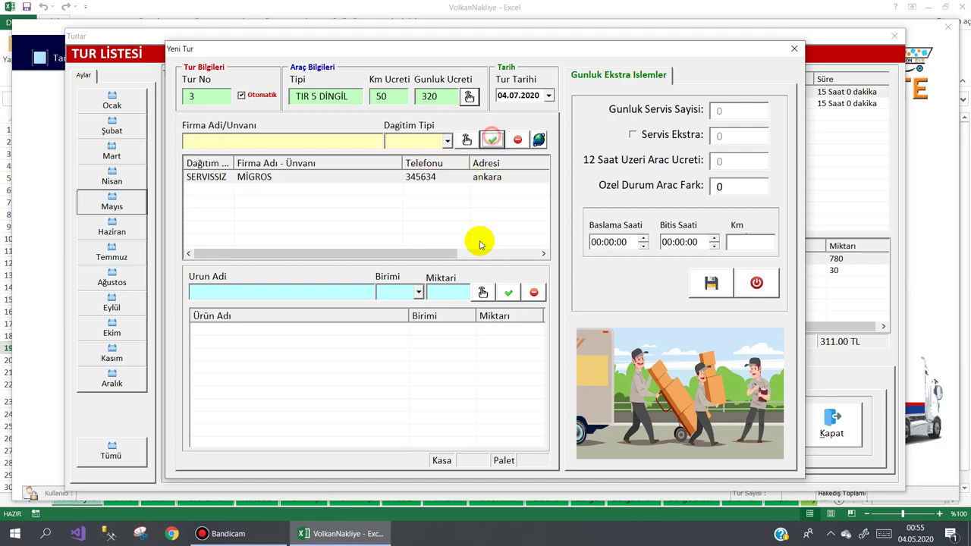
Step: Add 780 KASA of SU, set 07:00–11:00 and 78 km, and save tour 3
left_click(483, 295)
double_click(333, 122)
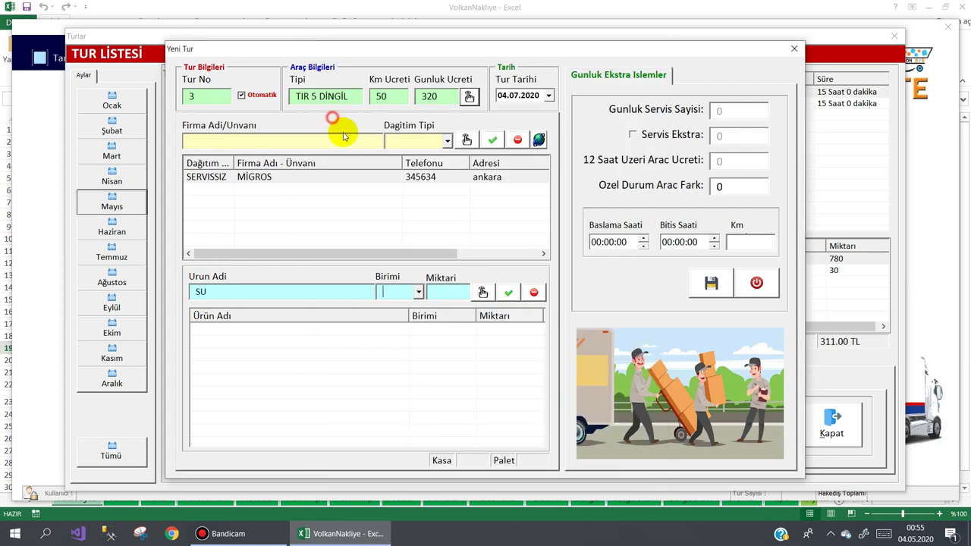
left_click(410, 293)
left_click(406, 309)
left_click(454, 294)
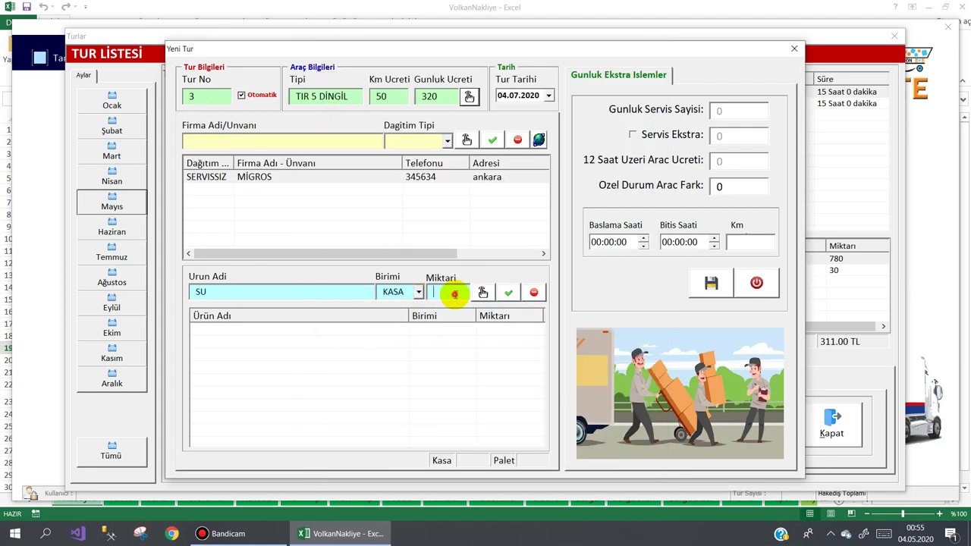
type("780")
left_click(509, 293)
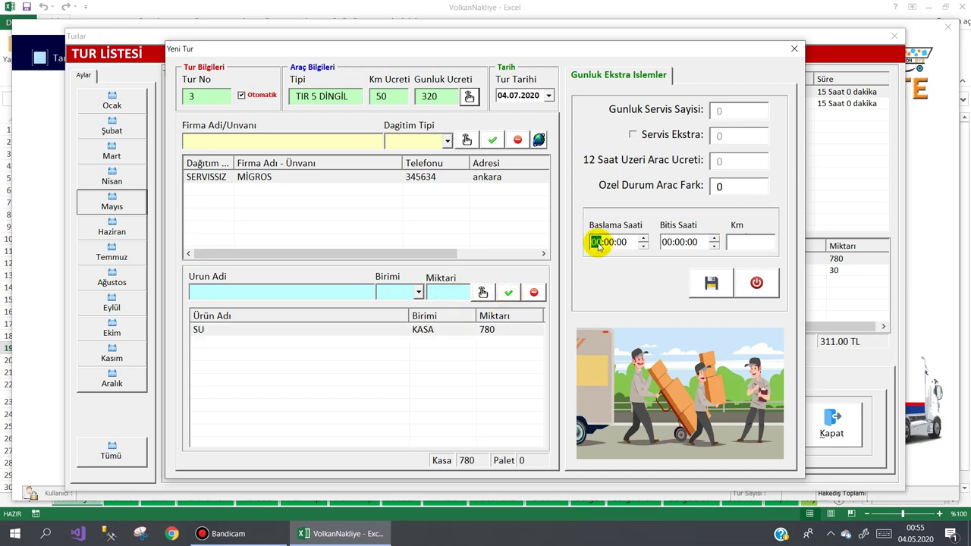
type("7")
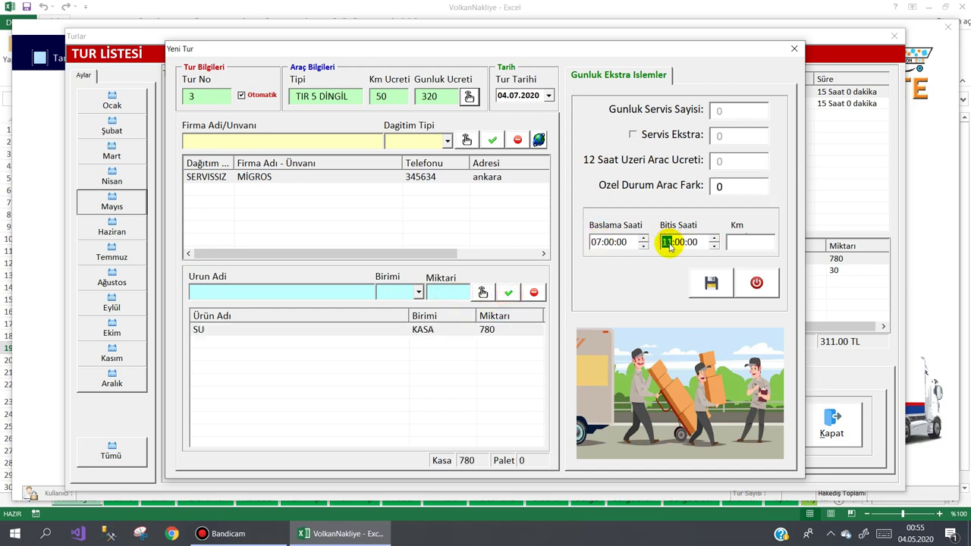
left_click(743, 242)
type("78")
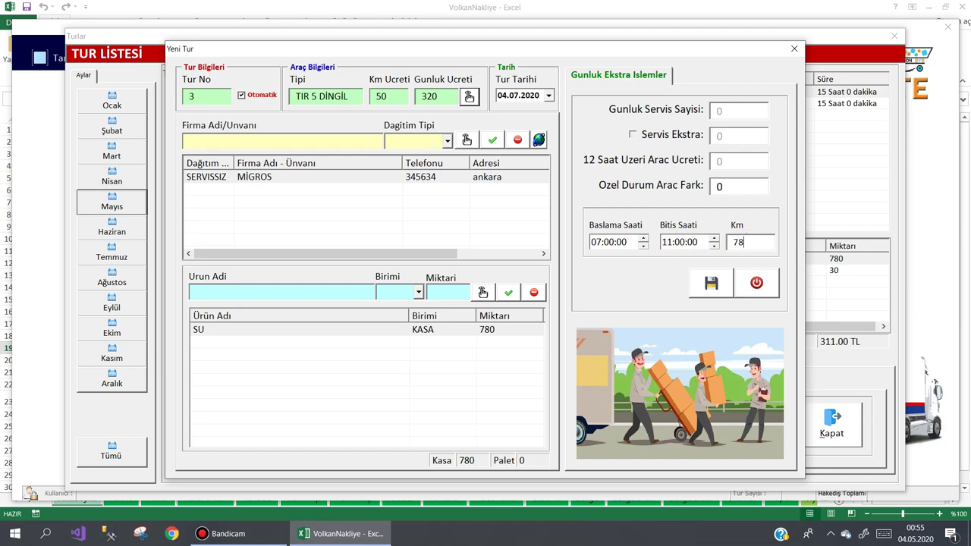
left_click(710, 281)
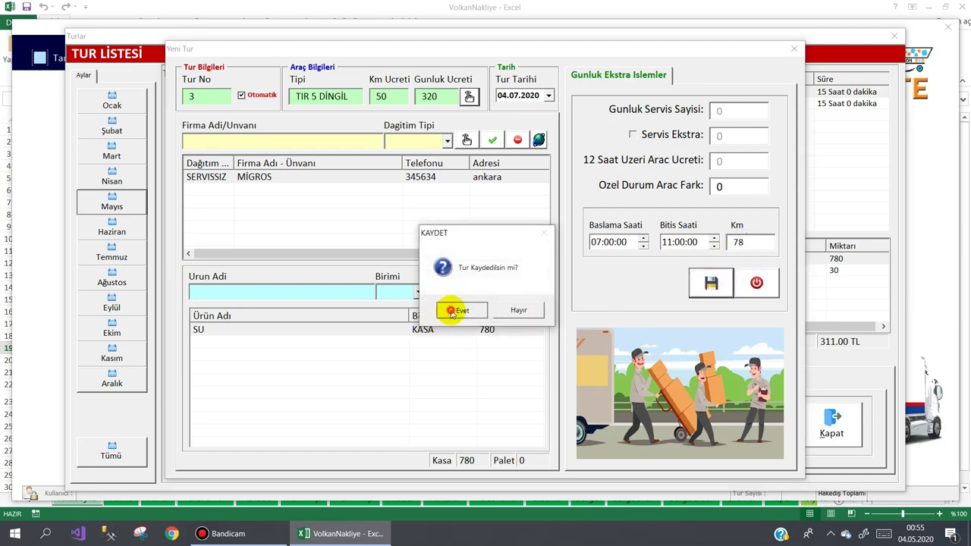
left_click(453, 311)
left_click(654, 283)
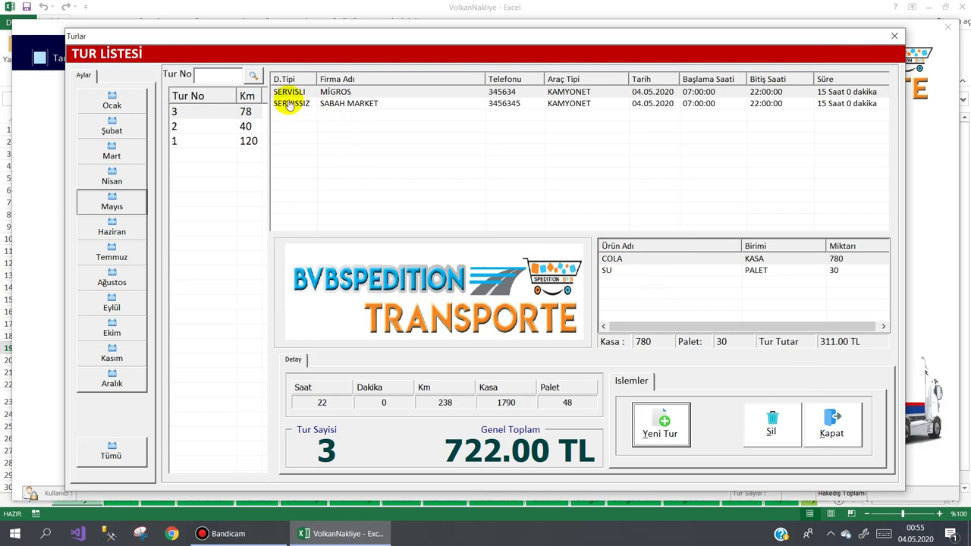
Step: Inspect tours 3 and 2, including tour 3's MİGROS delivery
left_click(201, 115)
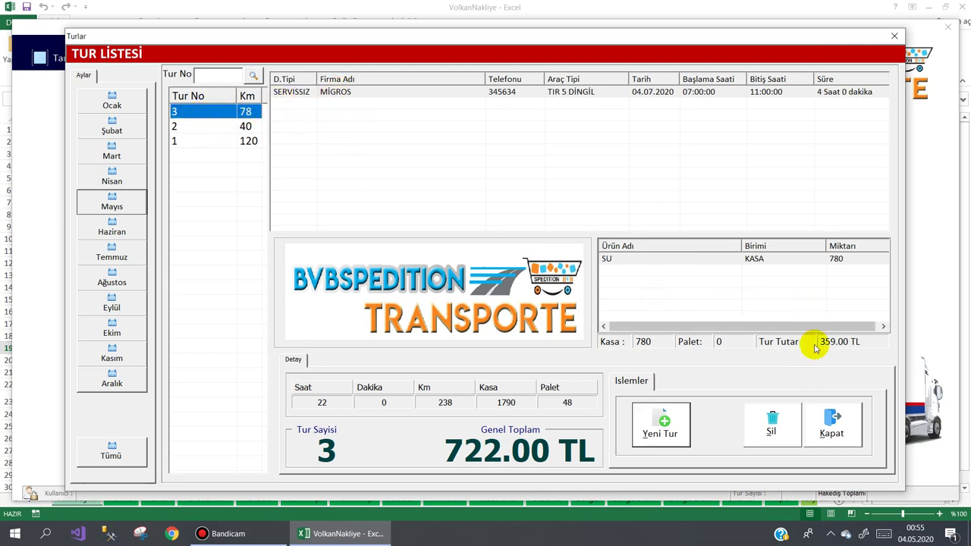
left_click(491, 92)
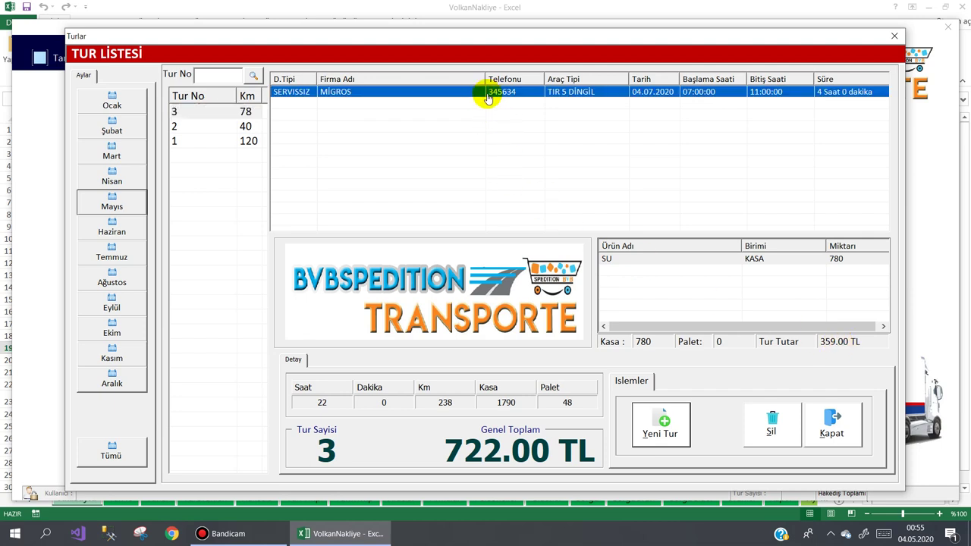
left_click(191, 126)
left_click(184, 112)
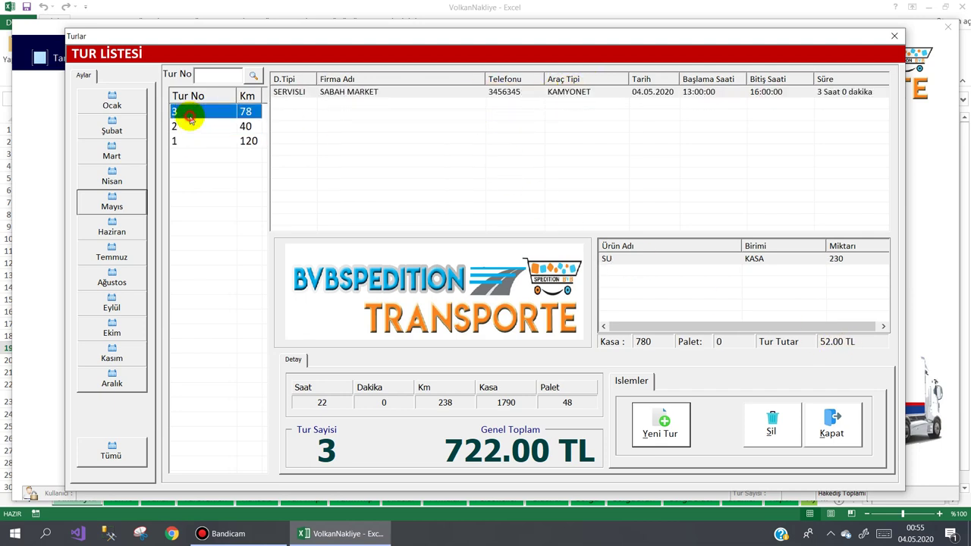
Step: Filter the tour list by July (359.00 TL), May and all months (722.00 TL), then close it
left_click(106, 251)
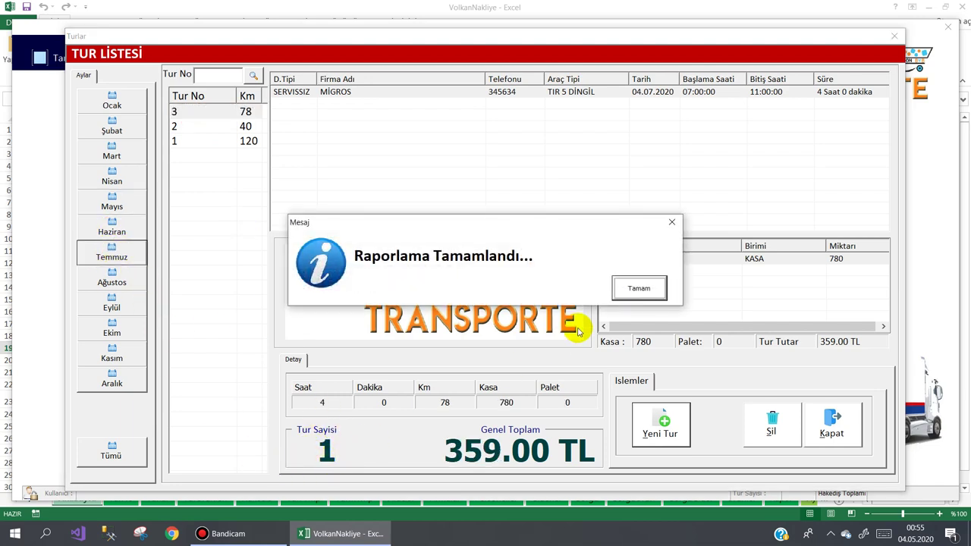
left_click(639, 289)
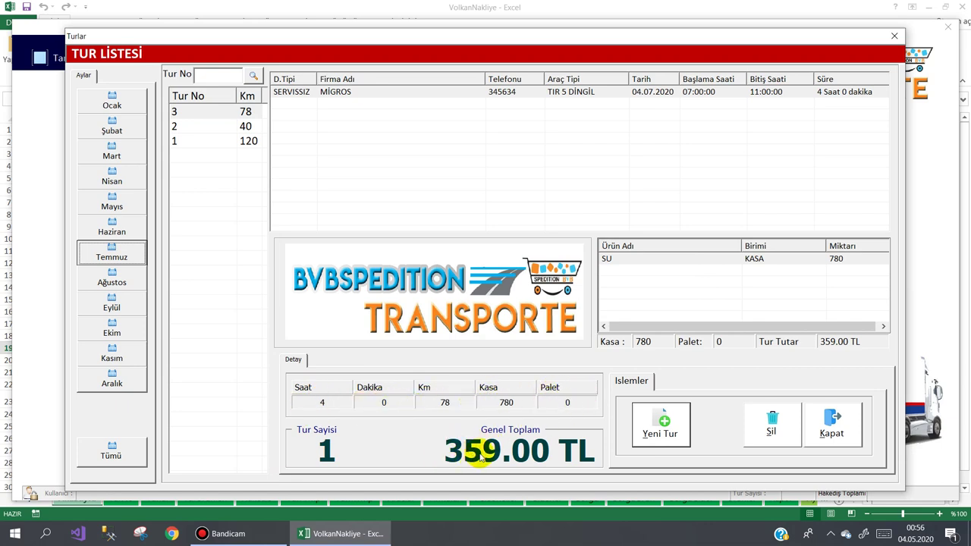
left_click(111, 212)
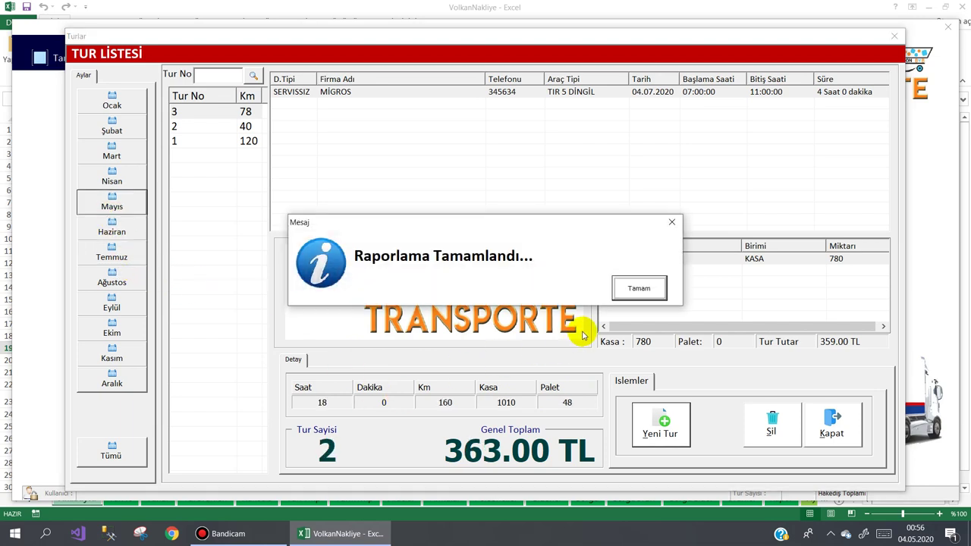
left_click(641, 289)
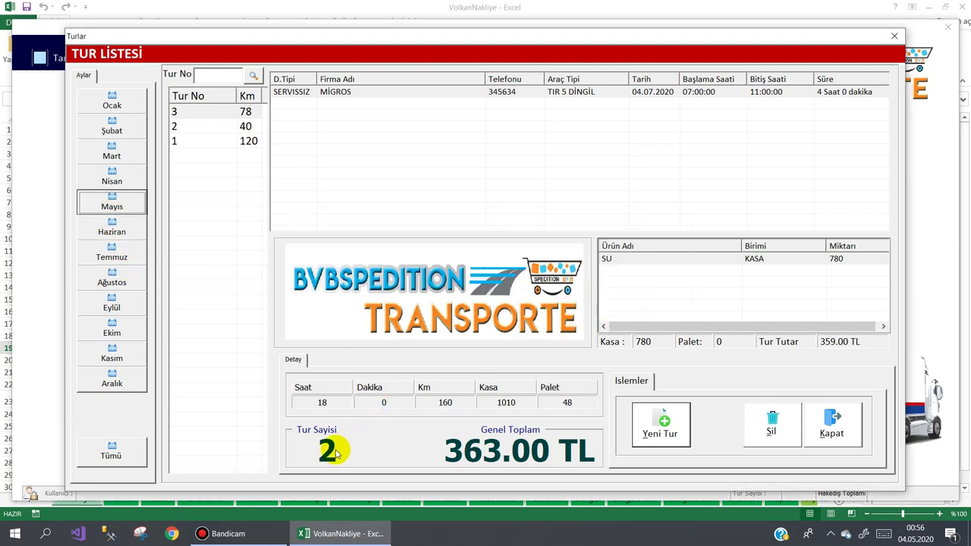
left_click(118, 454)
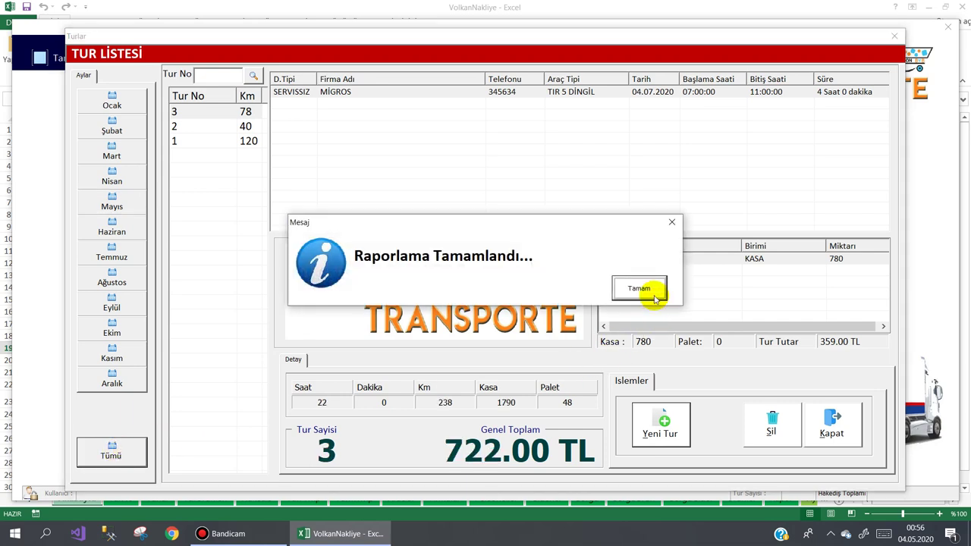
left_click(649, 288)
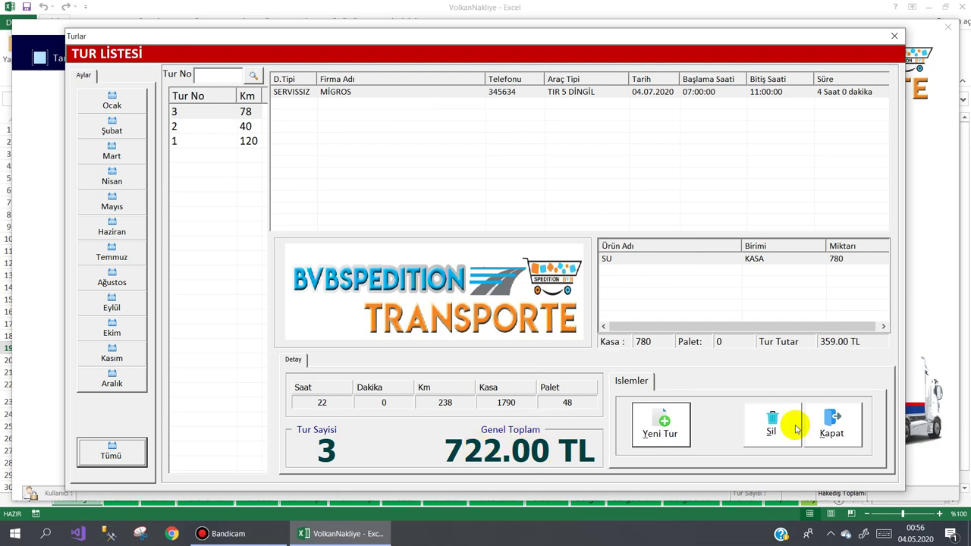
left_click(835, 428)
Step: Save a 150 TL MAZOT vehicle (ARAC) expense dated 01.05.2020 in the expense list
mouse_move(357, 65)
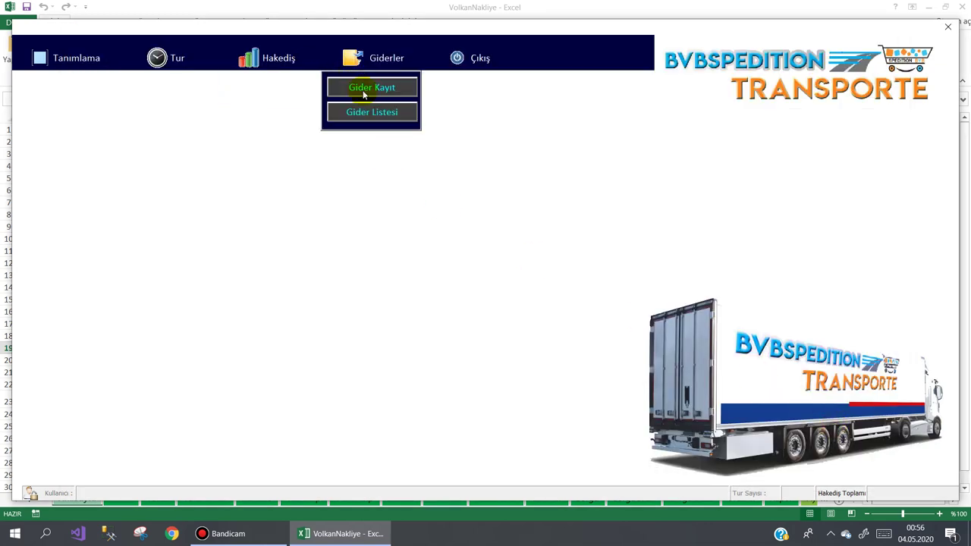
left_click(366, 113)
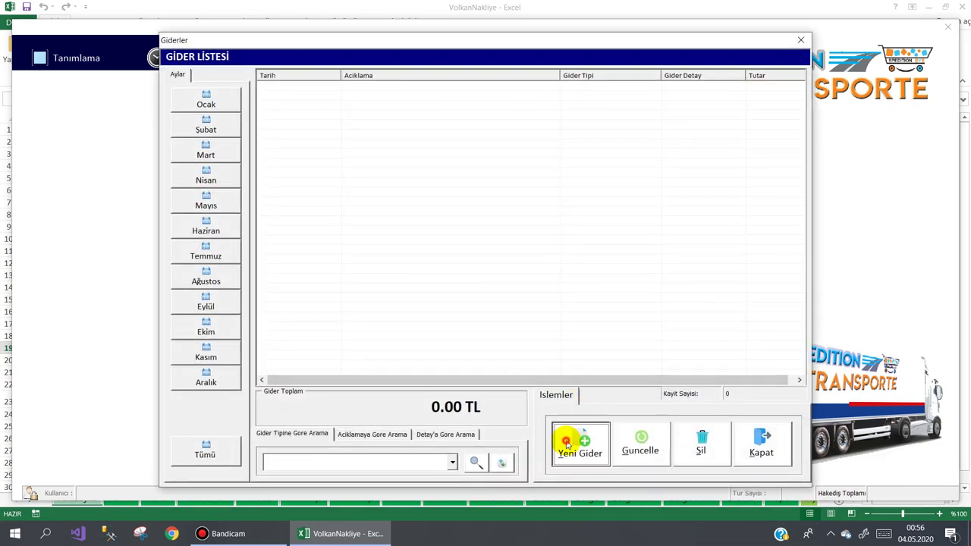
left_click(573, 448)
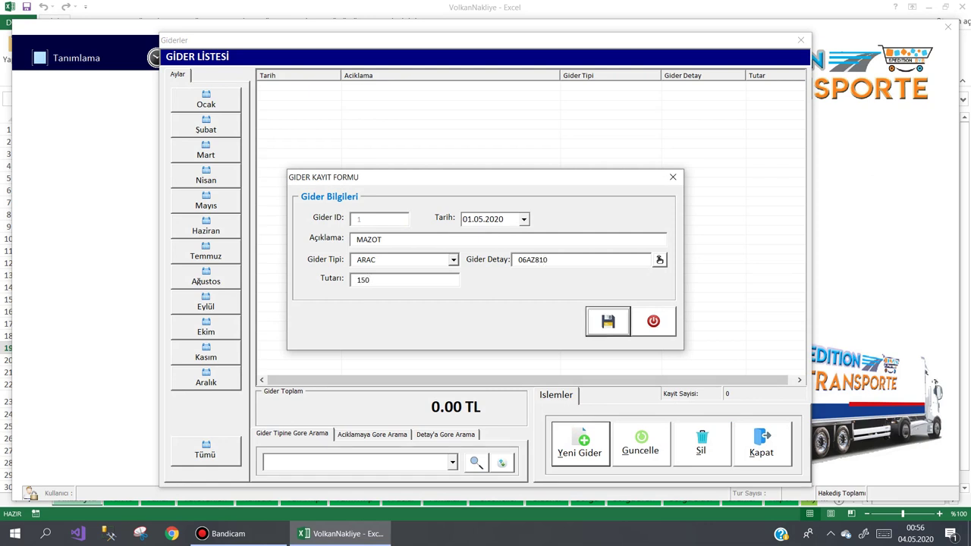
key("Return")
key("Return")
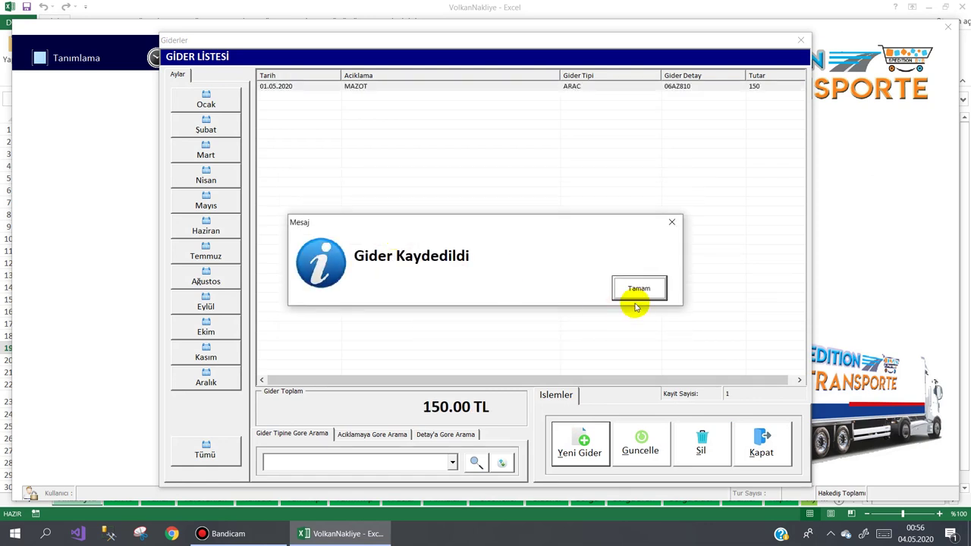
left_click(635, 302)
Step: Check July's expenses, then save a 200 TL PERSONEL AVANS expense dated 01.07.2020 for an employee
left_click(224, 252)
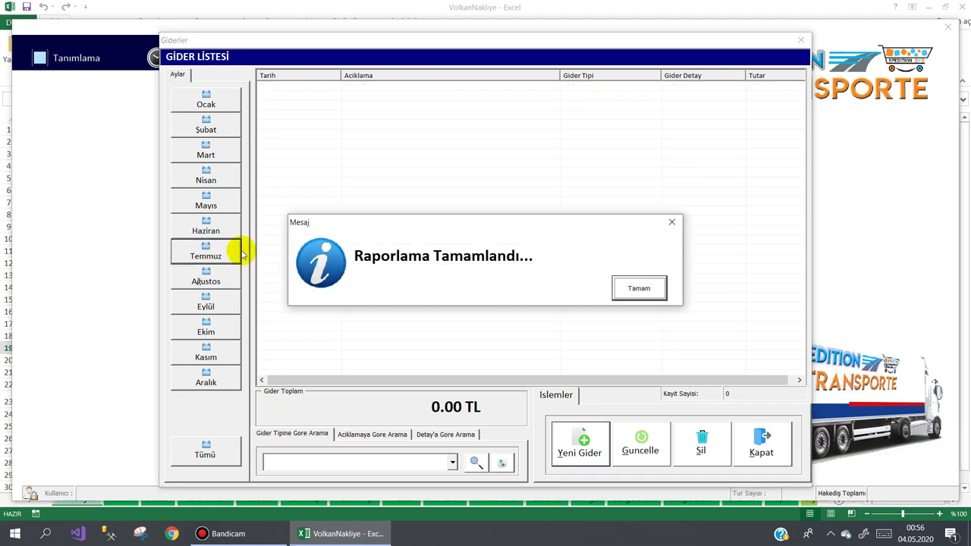
left_click(636, 288)
left_click(576, 442)
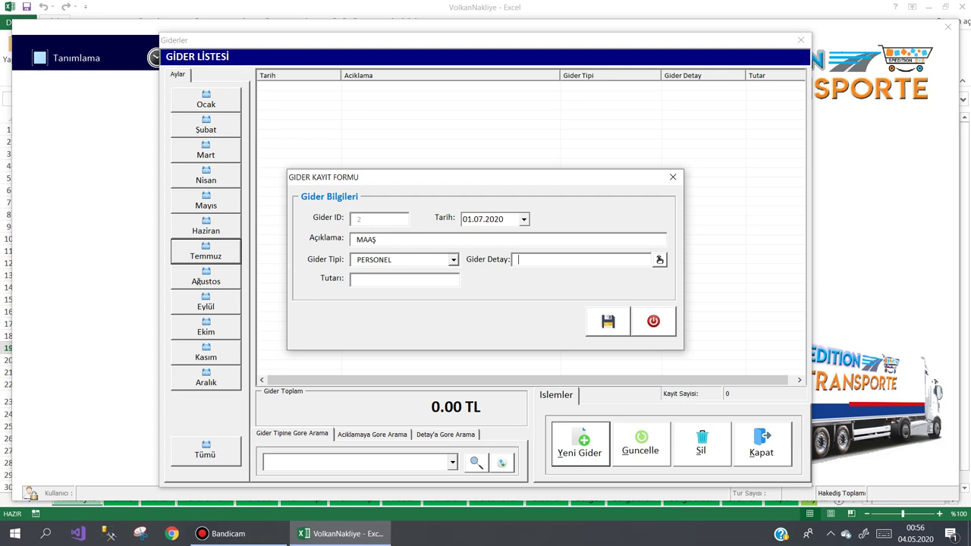
left_click(659, 260)
double_click(371, 116)
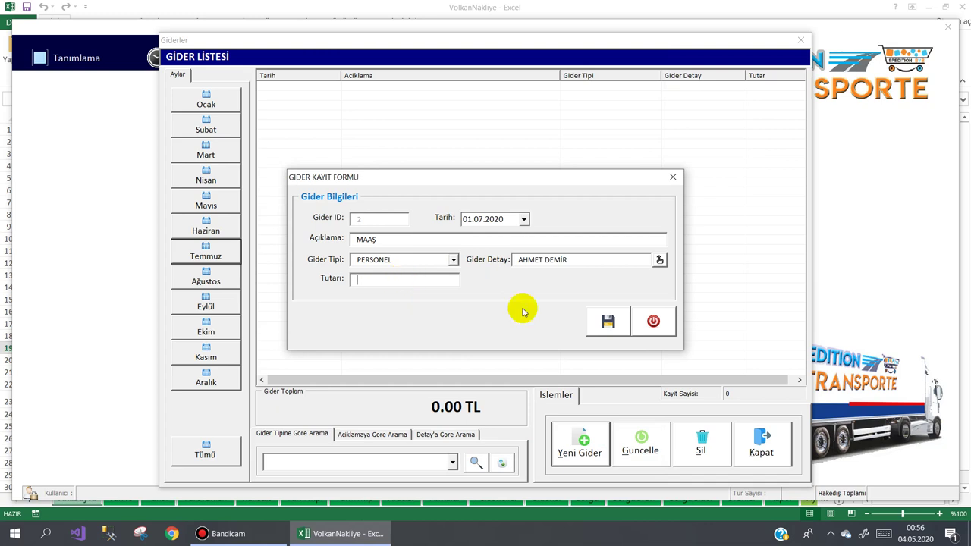
left_click(405, 238)
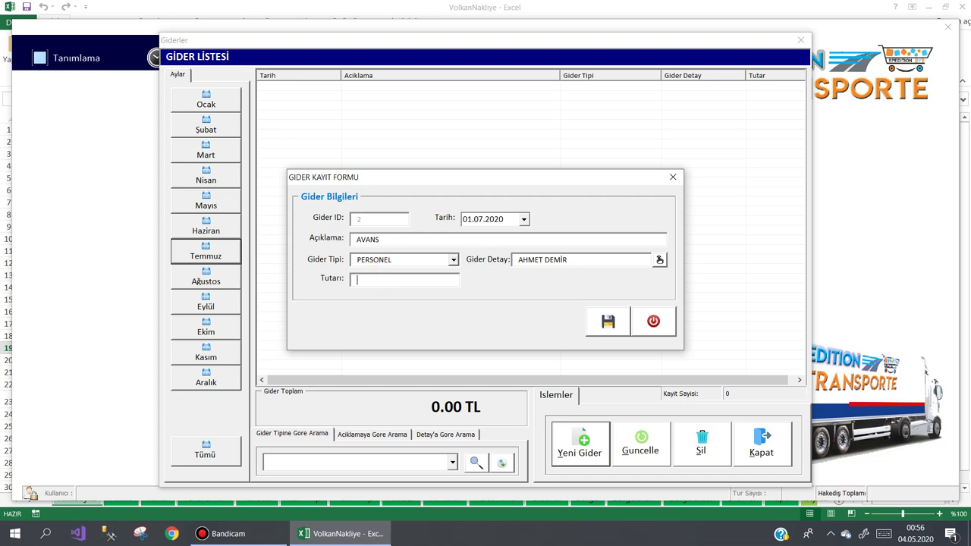
type("200")
left_click(608, 322)
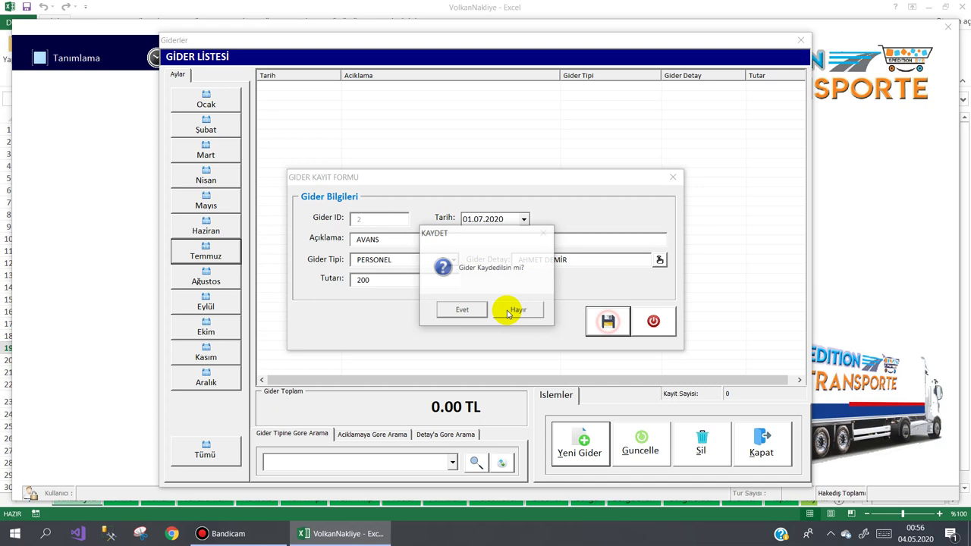
left_click(460, 308)
left_click(630, 289)
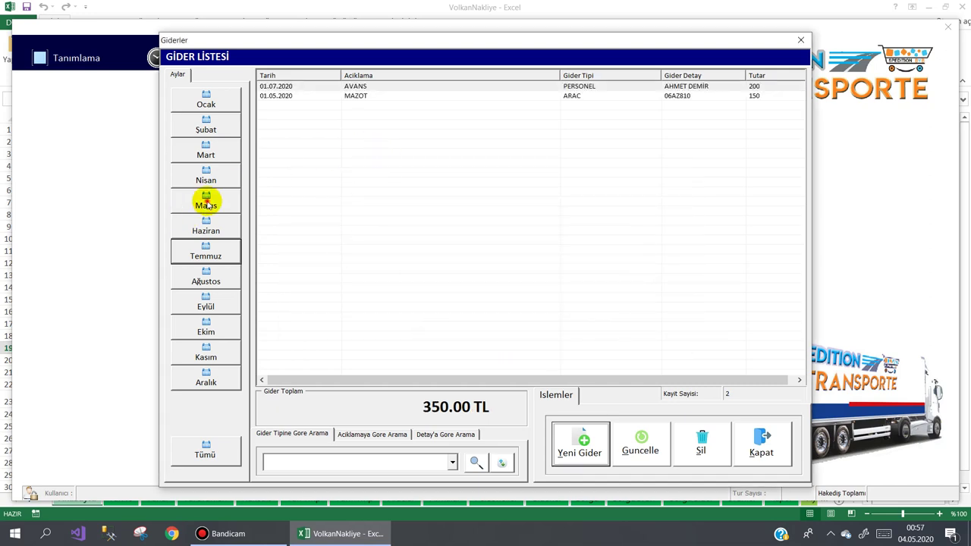
Step: Filter the expense list by May, then July (200.00 TL), and close it
left_click(205, 205)
left_click(634, 285)
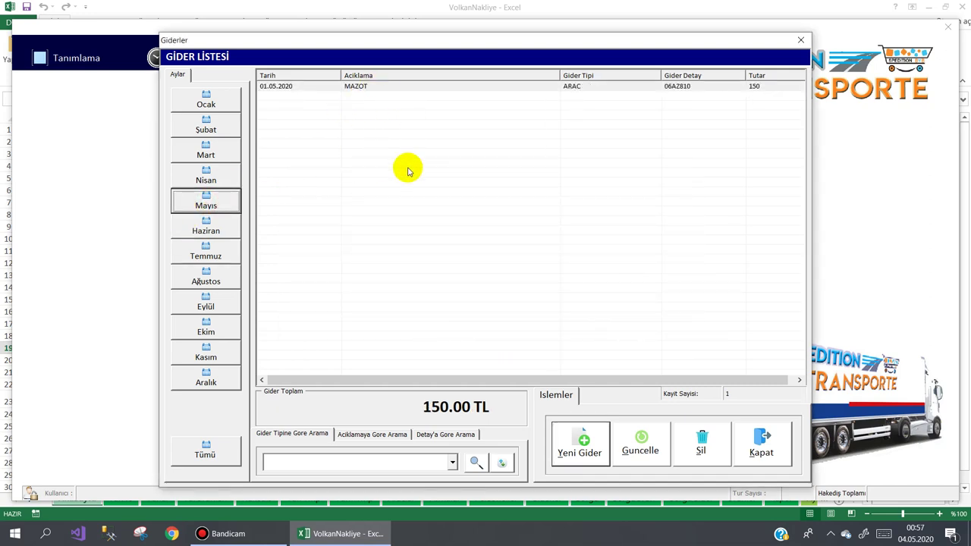
left_click(208, 254)
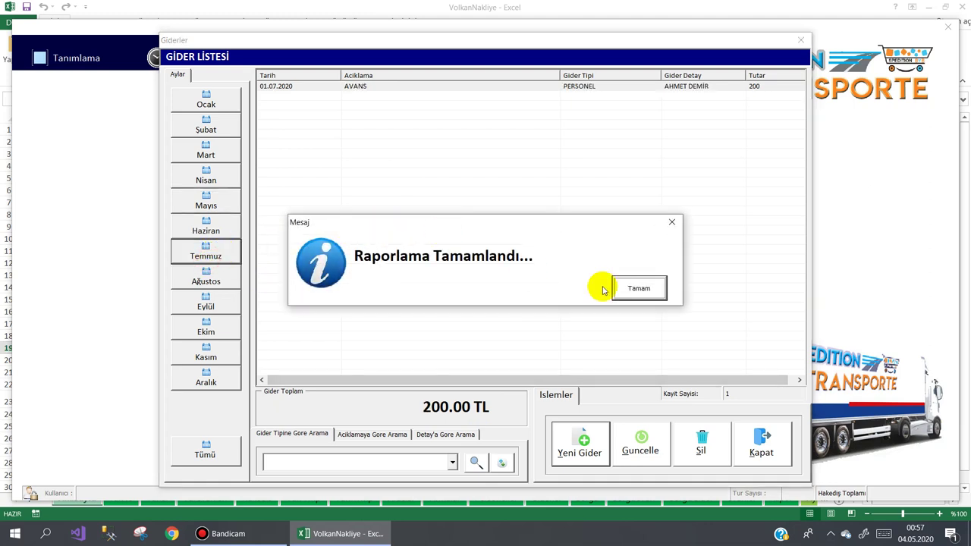
left_click(638, 288)
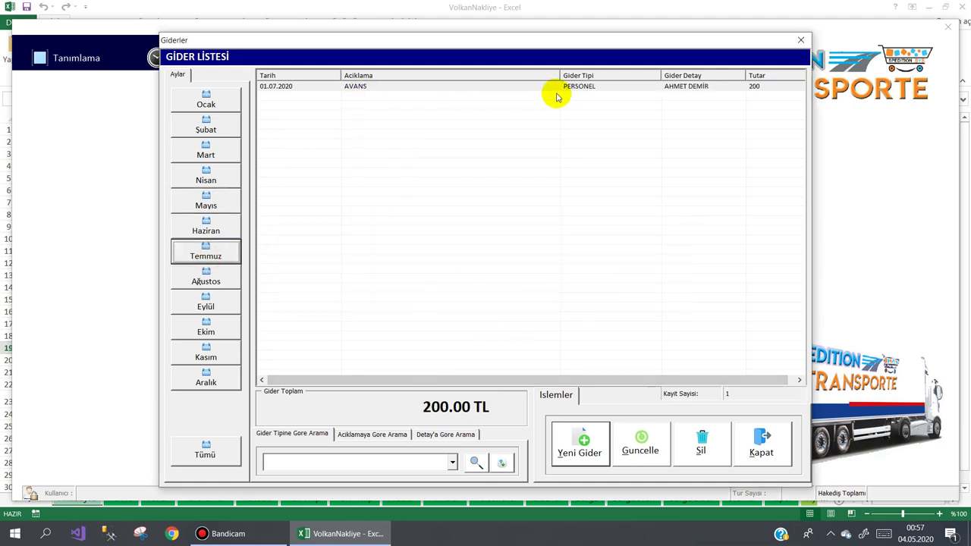
left_click(761, 444)
Step: Calculate the Hakediş report for May, then July (359.00 TL income, 200.00 TL expenses), and print it
left_click(272, 58)
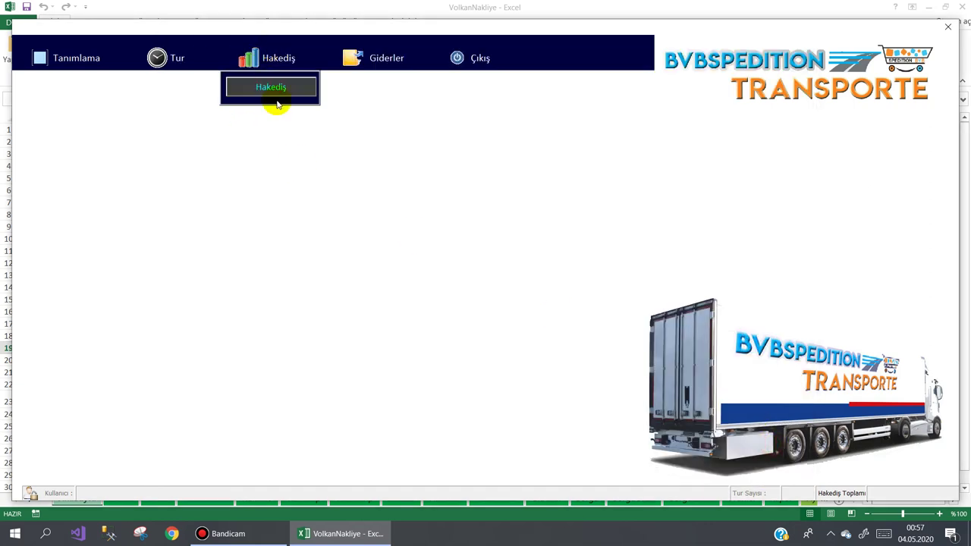
left_click(272, 88)
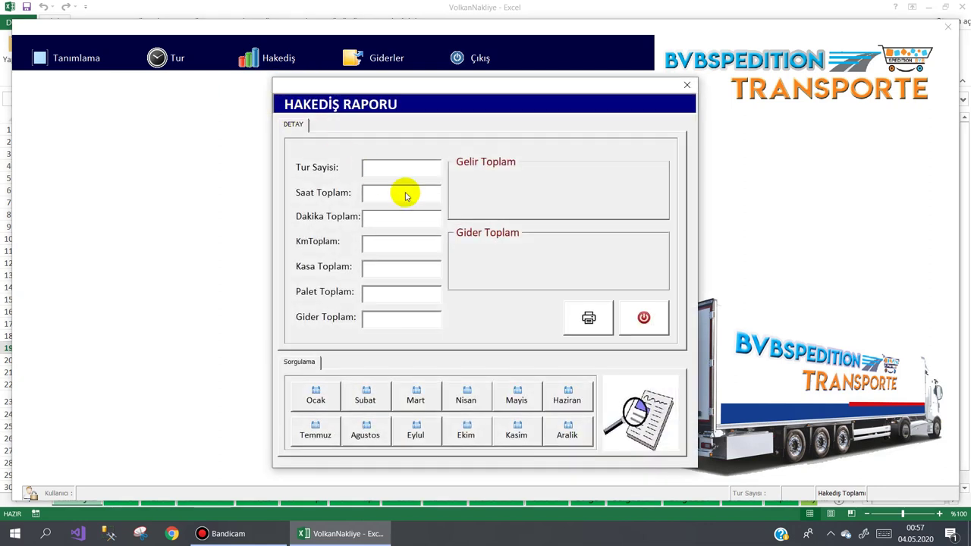
left_click(517, 400)
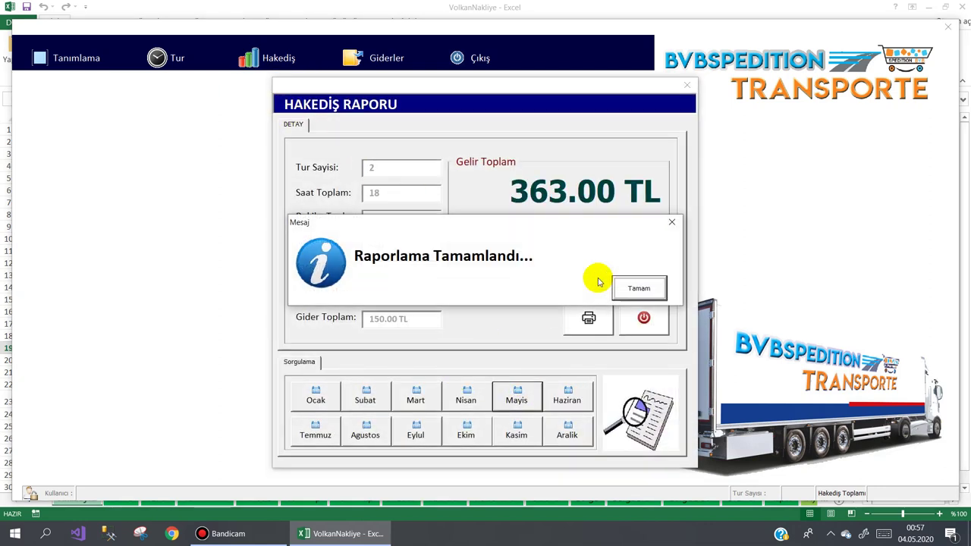
left_click(639, 289)
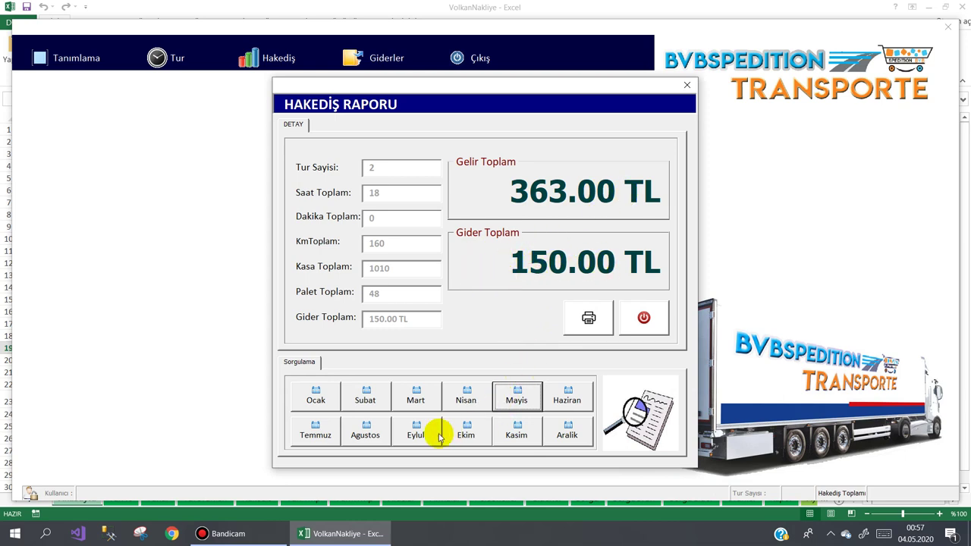
left_click(310, 436)
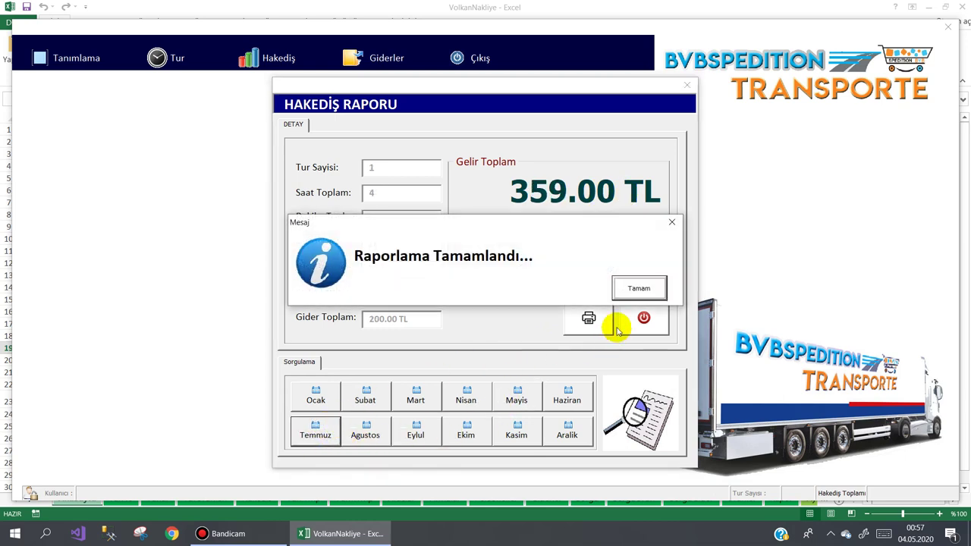
left_click(632, 293)
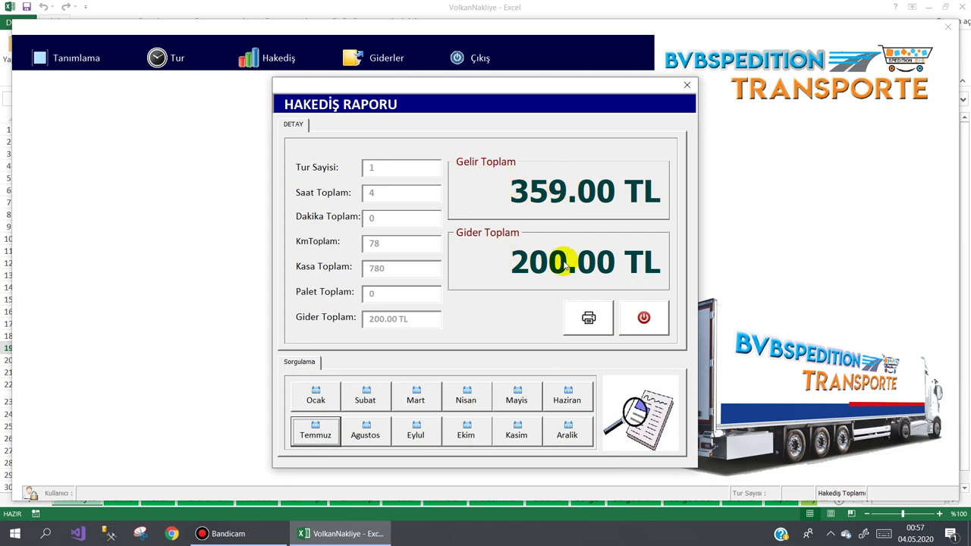
left_click(585, 325)
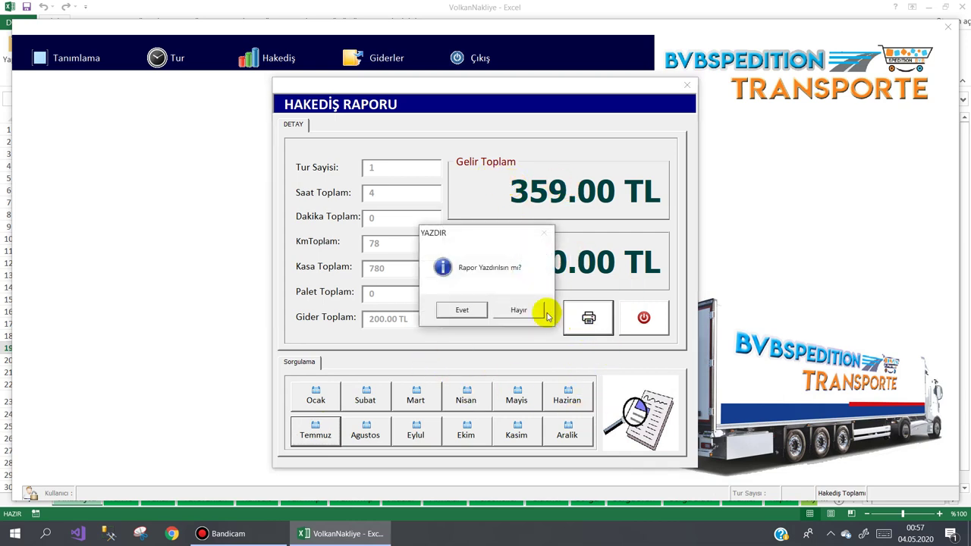
Step: Export the July earnings report to the Desktop as MAYIS.pdf, close the report and show the desktop
left_click(465, 311)
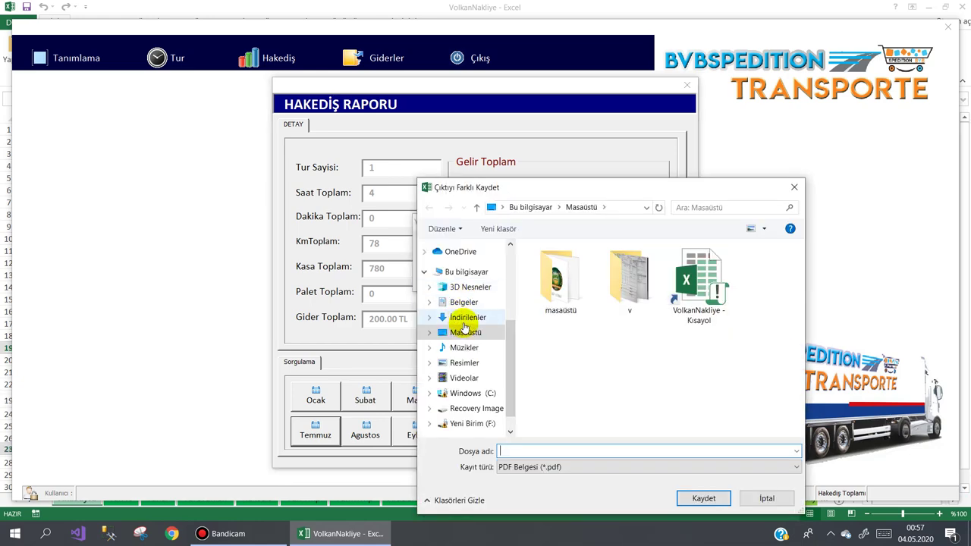
left_click(464, 334)
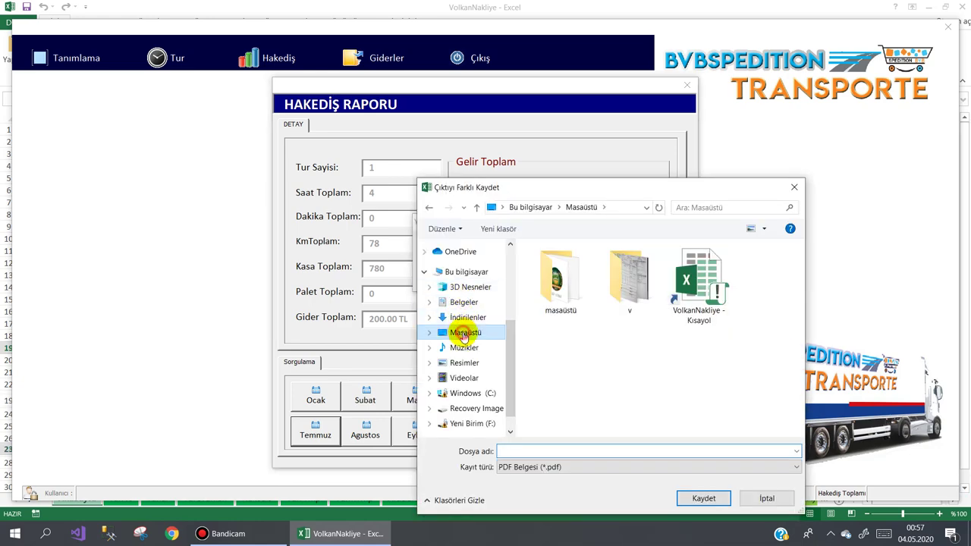
left_click(521, 452)
type("MAYIS")
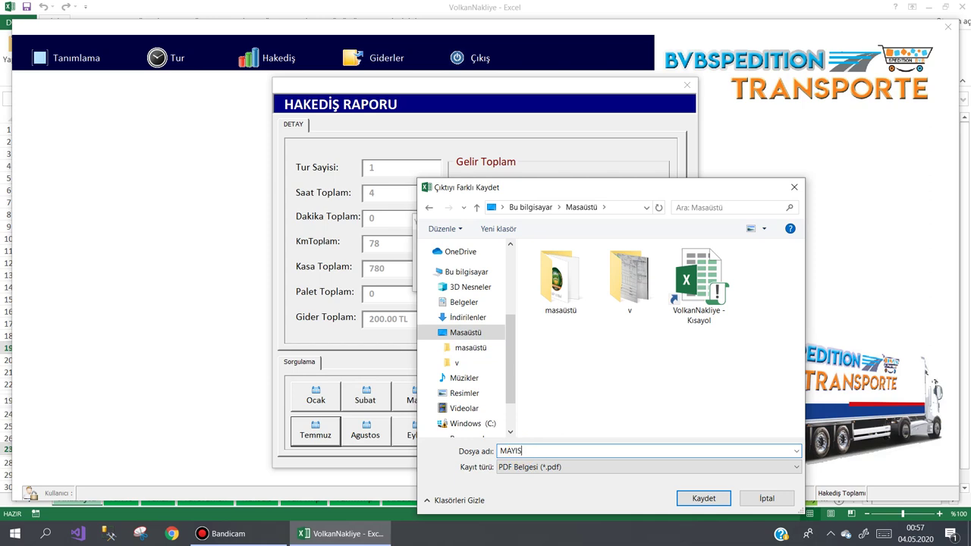
key("Return")
left_click(636, 287)
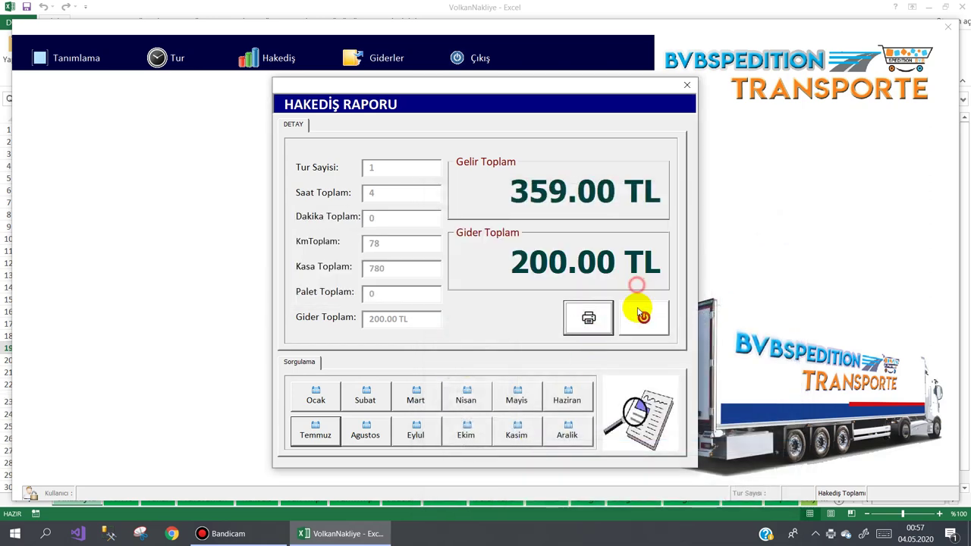
left_click(639, 313)
key("super+d")
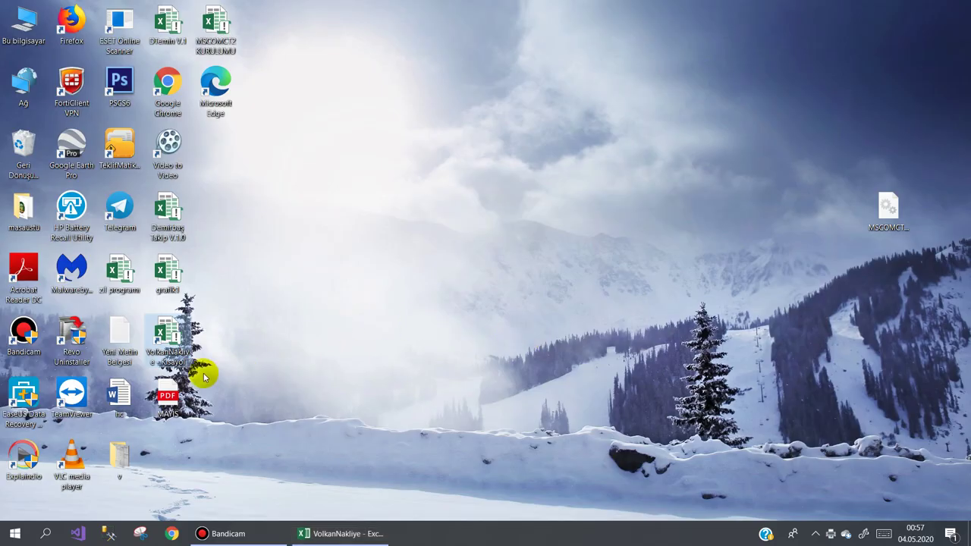
Step: Open MAYIS.pdf from the desktop in Edge to review the July totals
double_click(165, 389)
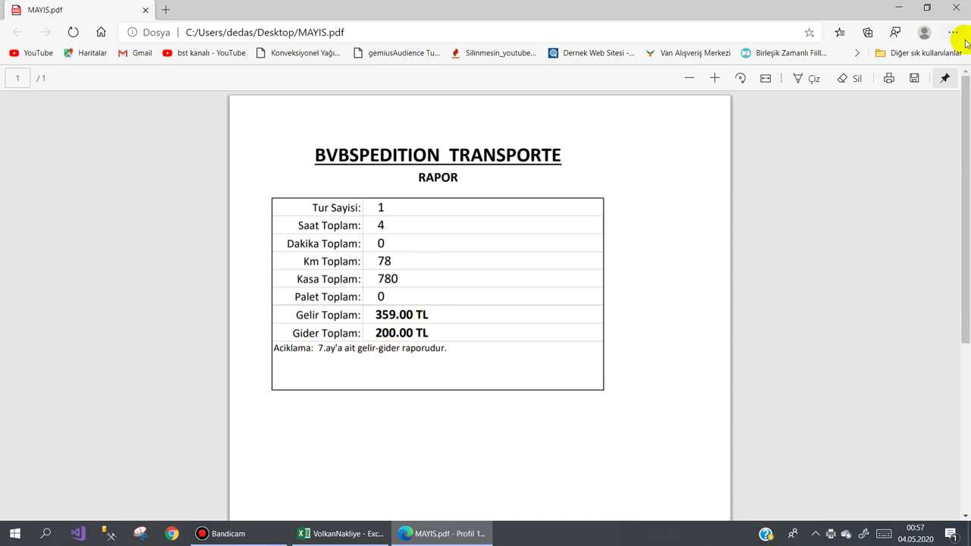
left_click(956, 10)
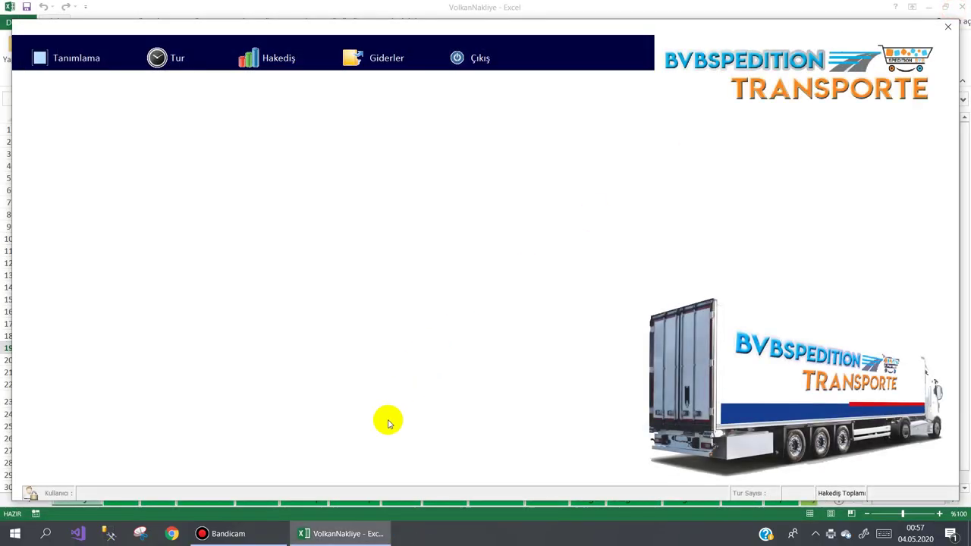
mouse_move(275, 65)
left_click(270, 86)
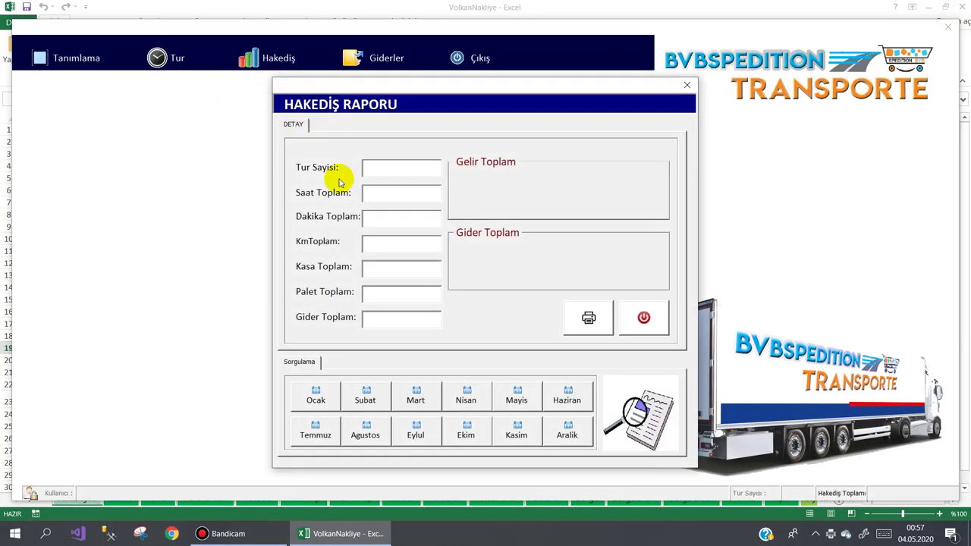
left_click(514, 400)
left_click(640, 292)
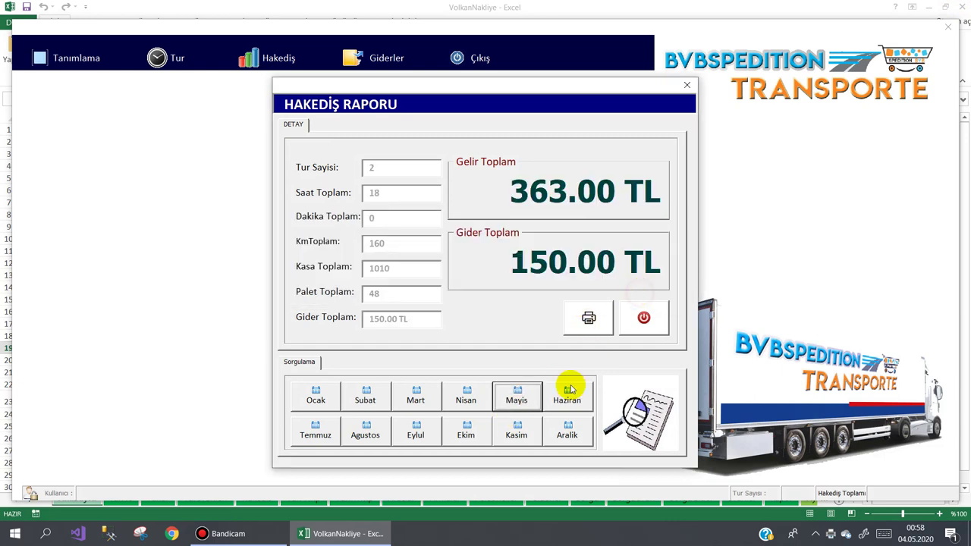
left_click(568, 397)
left_click(637, 289)
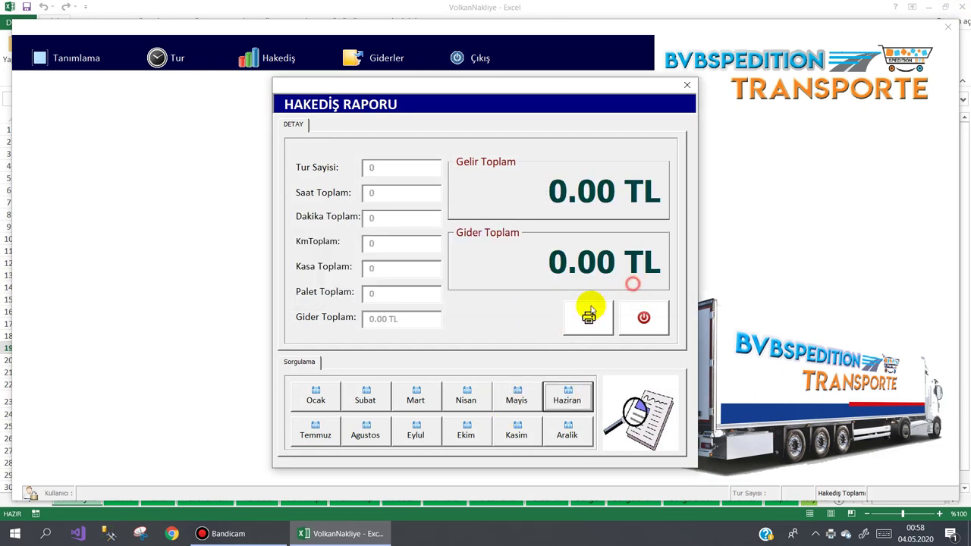
left_click(316, 434)
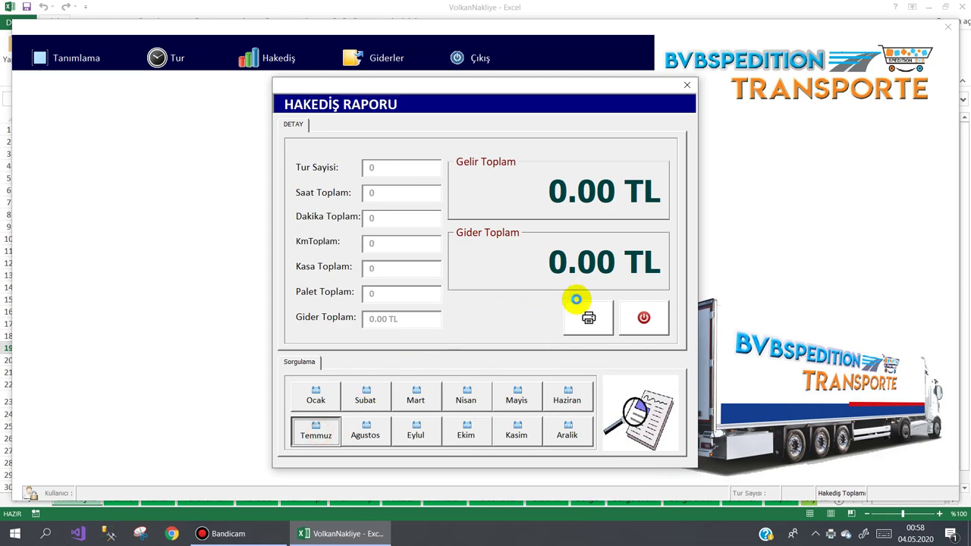
left_click(636, 288)
left_click(644, 318)
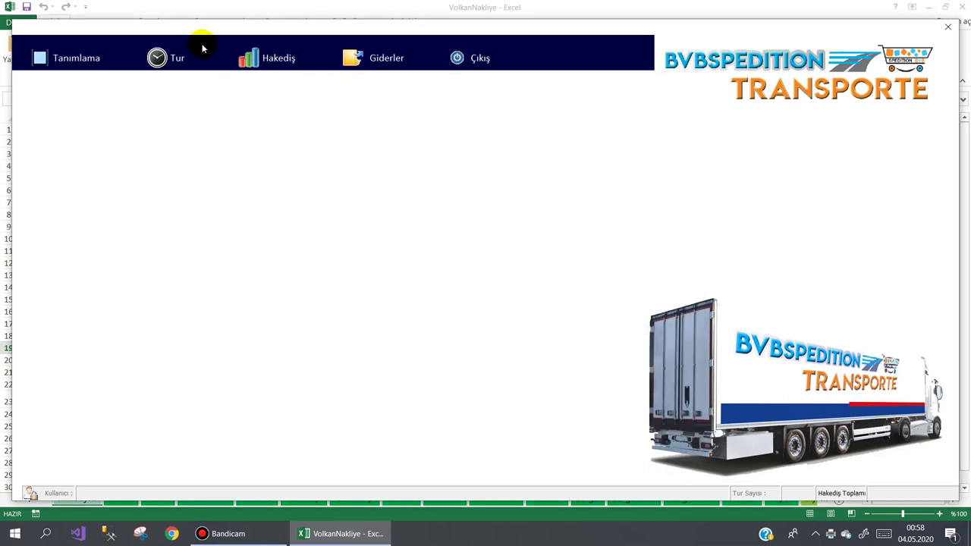
left_click(180, 60)
Step: From Tur > Tur Listesi, browse tours 1 and 2, search, then start a blank Yeni Tur entry form
left_click(182, 114)
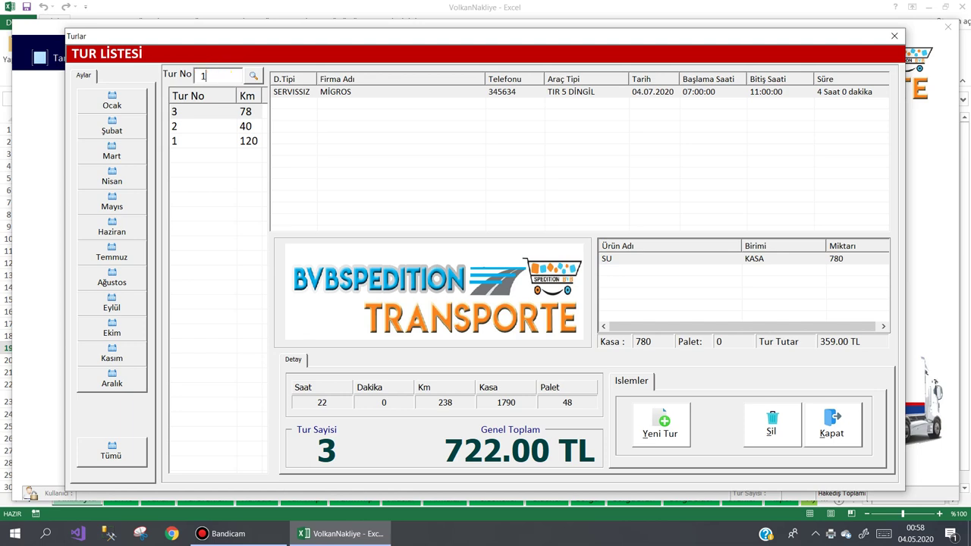
left_click(253, 76)
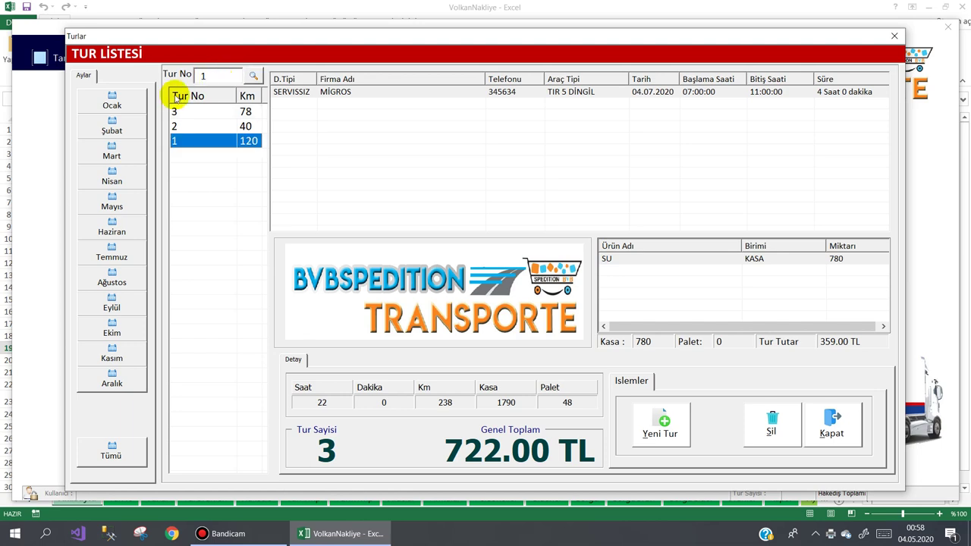
left_click(190, 126)
left_click(254, 76)
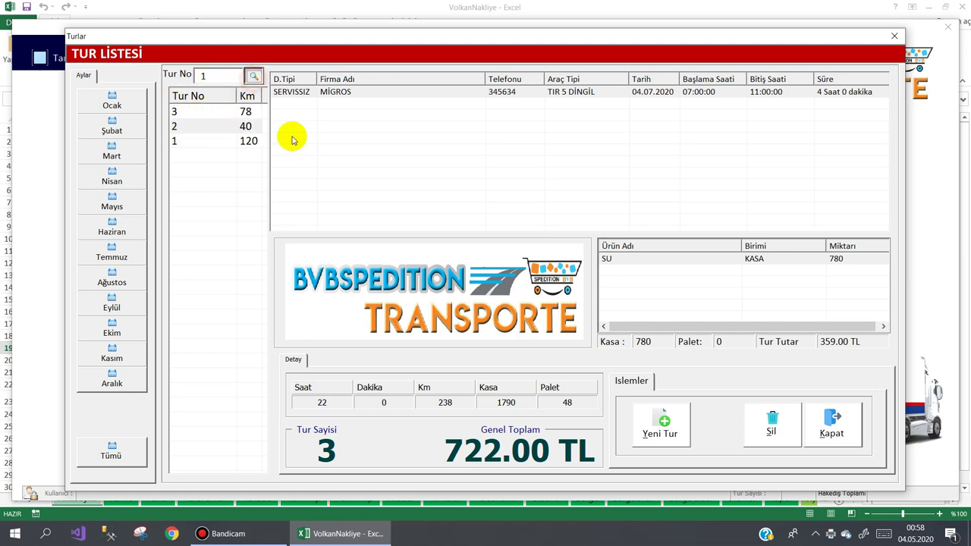
left_click(657, 422)
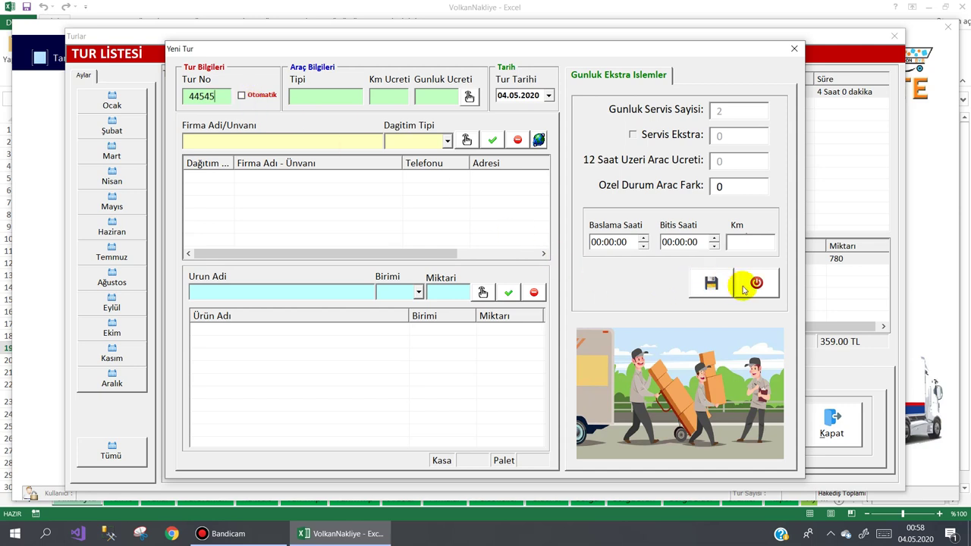
mouse_move(219, 535)
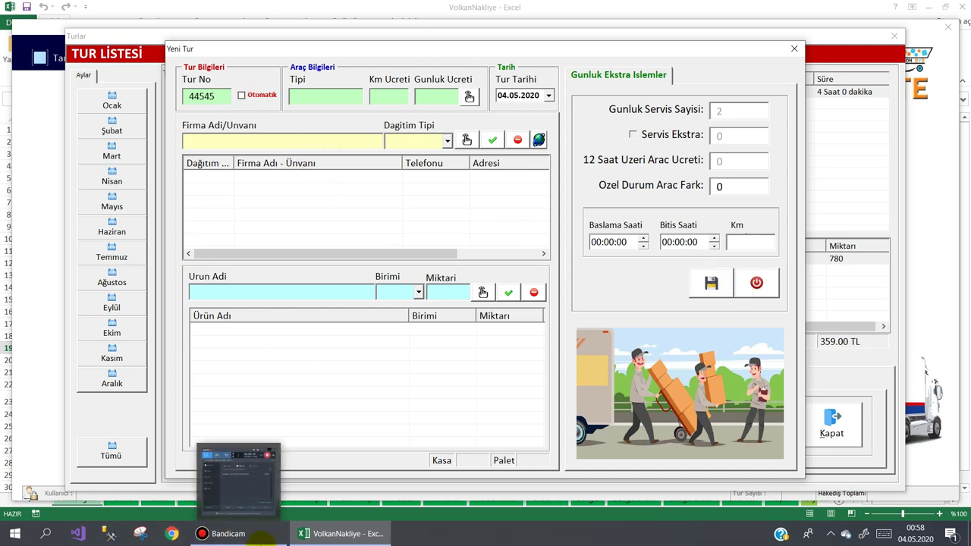
left_click(240, 535)
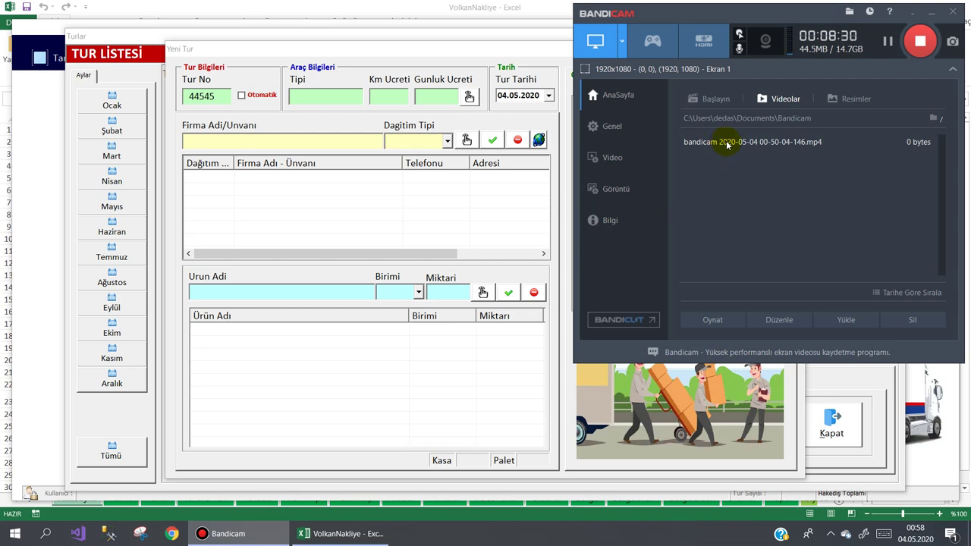
left_click(727, 144)
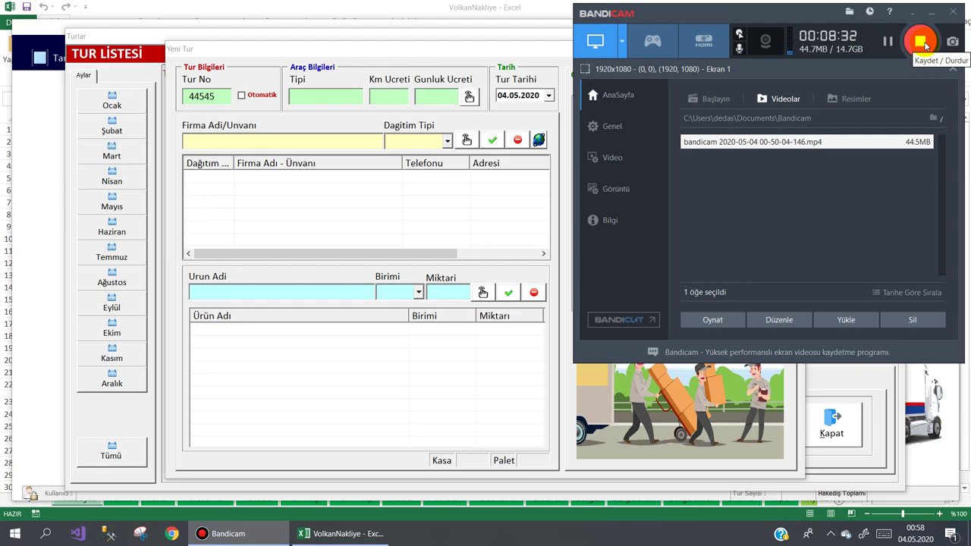